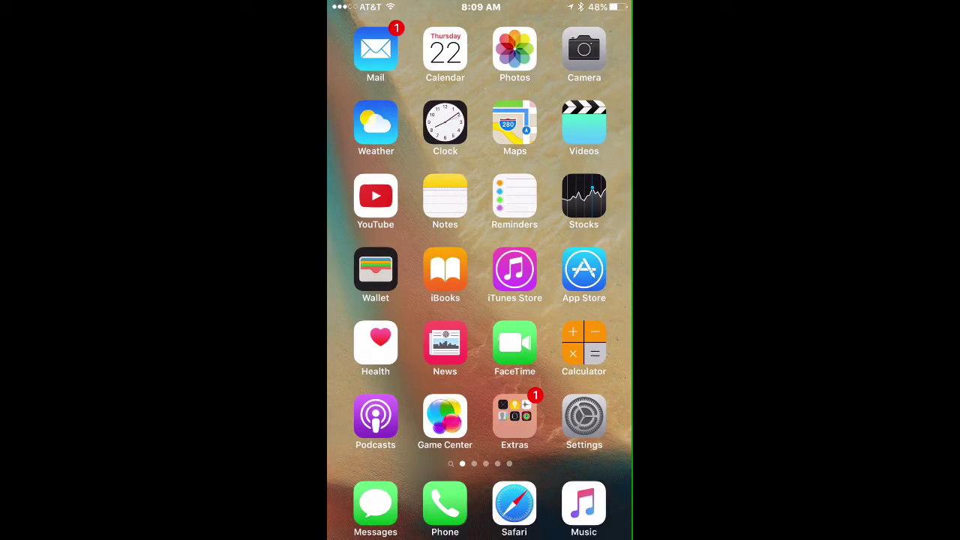
Swipe to the last home-screen page and launch Cydia to its Sources list
scroll(480, 247, right, 2)
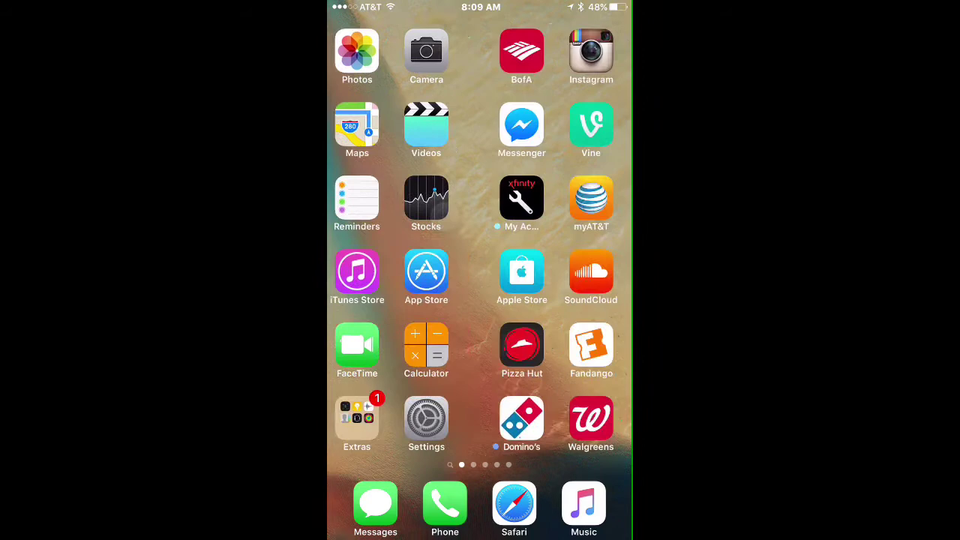
scroll(480, 248, right, 3)
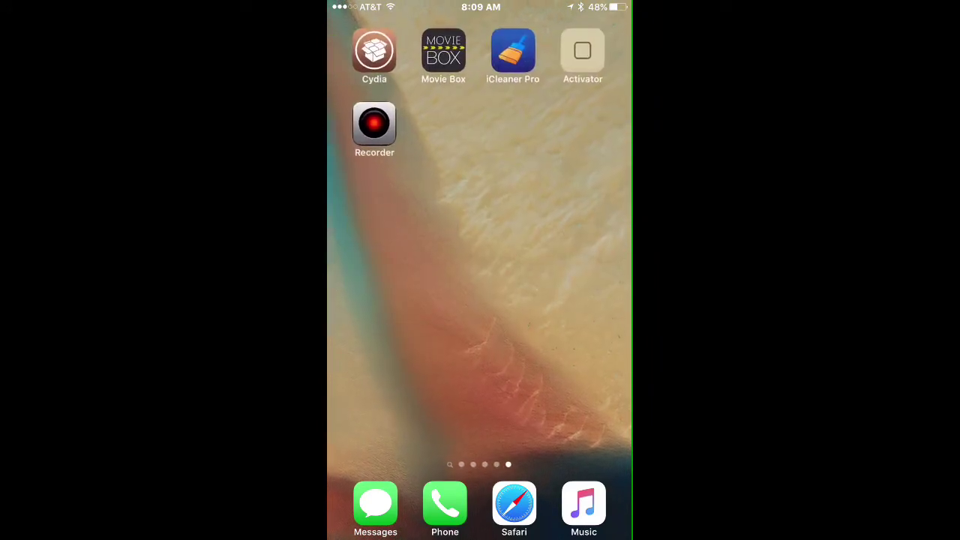
click(374, 51)
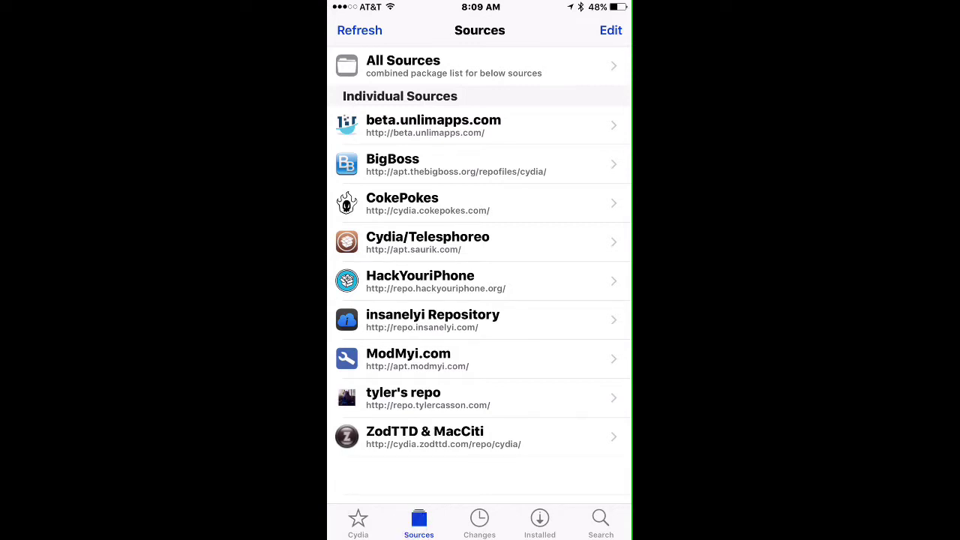
click(610, 30)
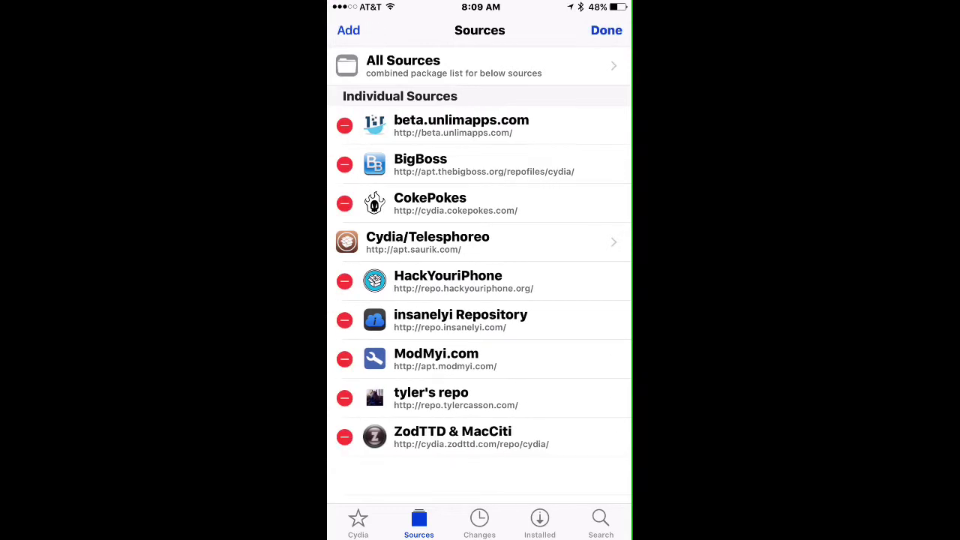
click(348, 30)
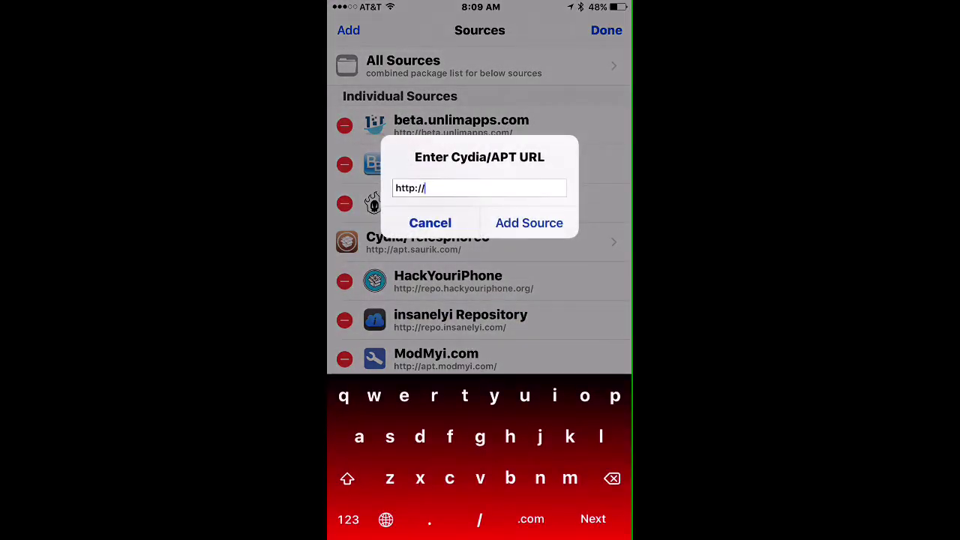
text(htt)
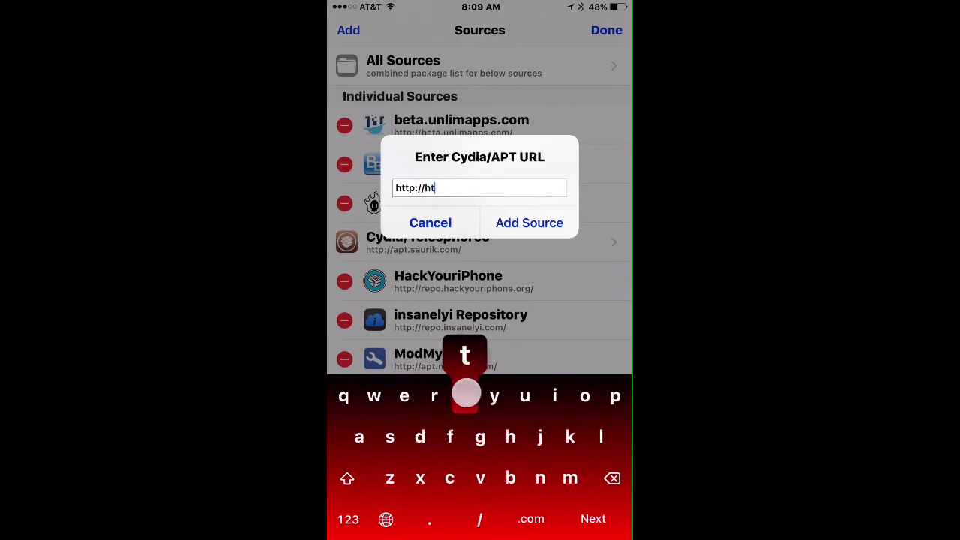
key(BackSpace)
key(BackSpace)
key(BackSpace)
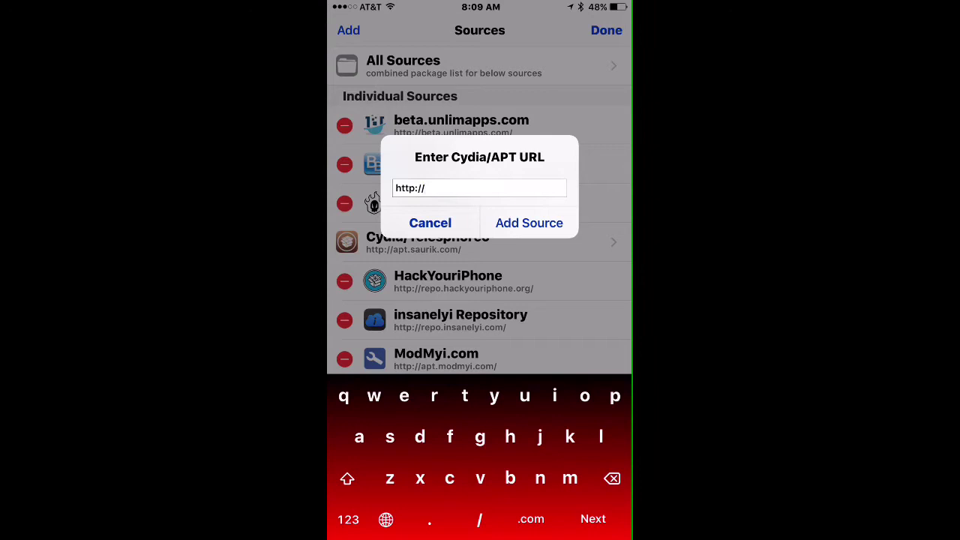
text(mi)
text(rr)
text(ors)
text(.)
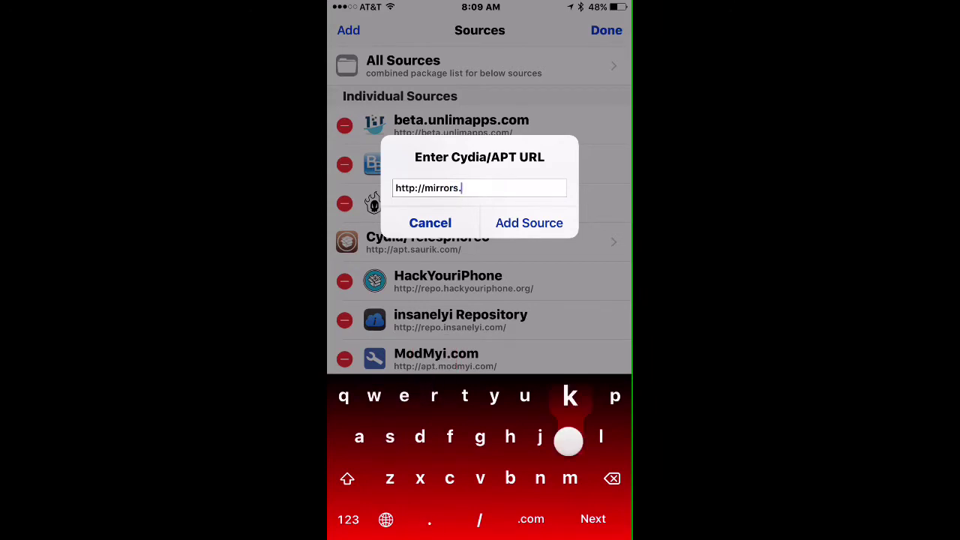
text(kod)
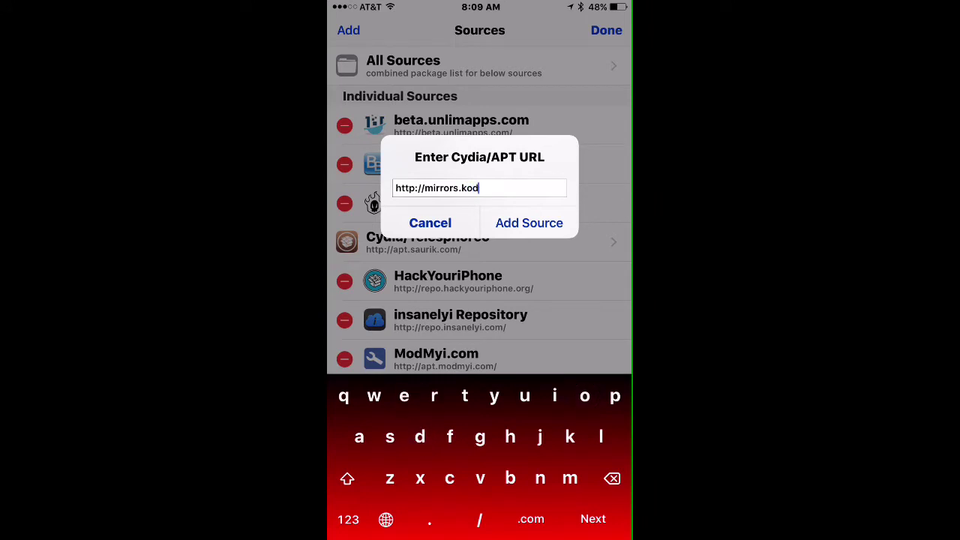
text(i)
text(.tv)
text(/)
text(ap)
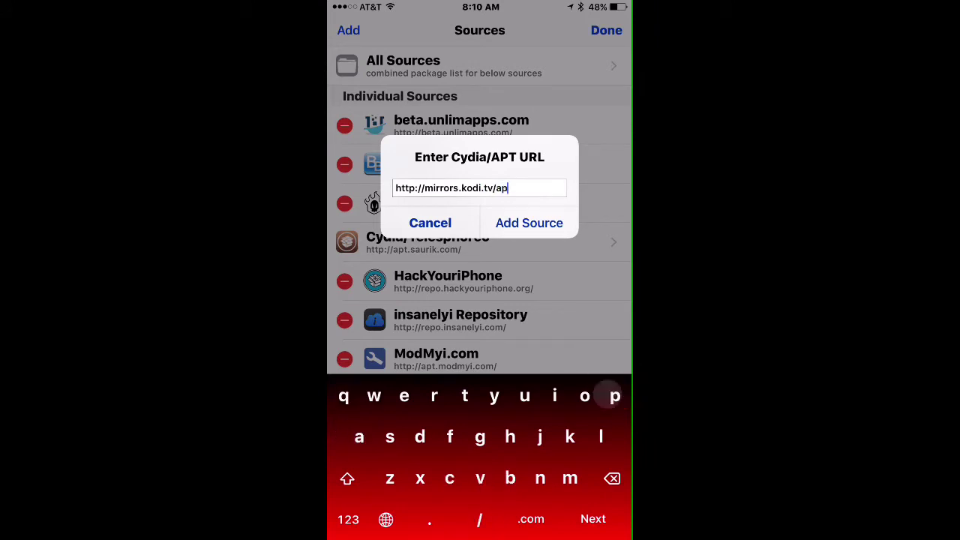
text(t)
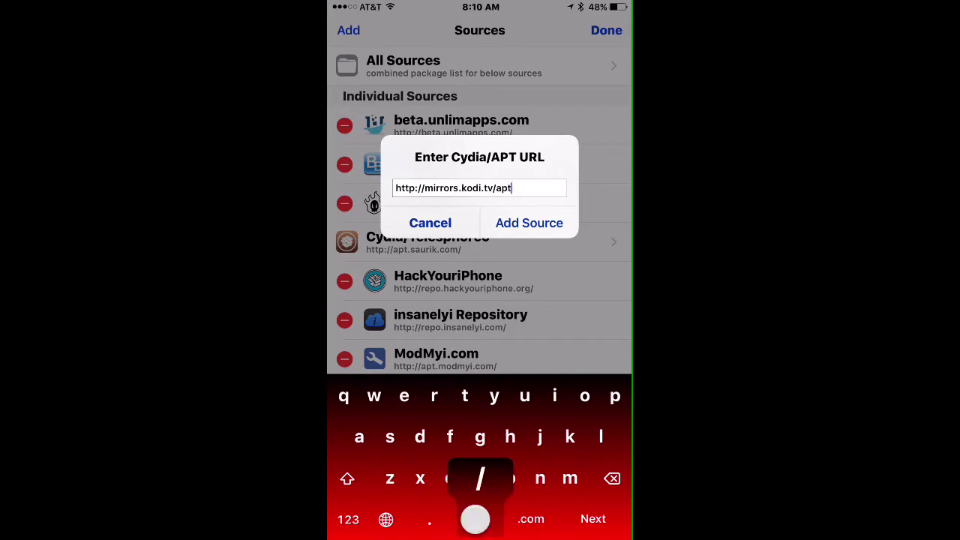
text(/i)
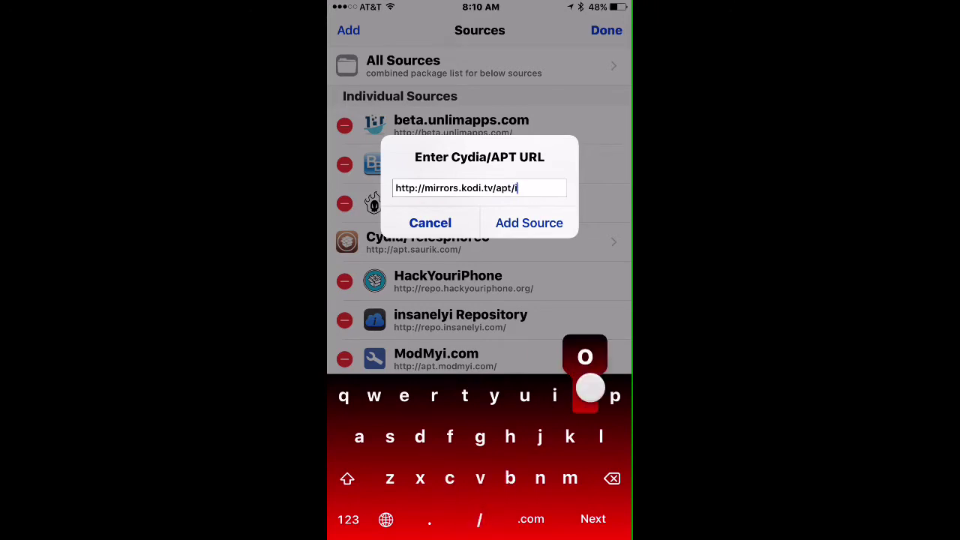
text(os/)
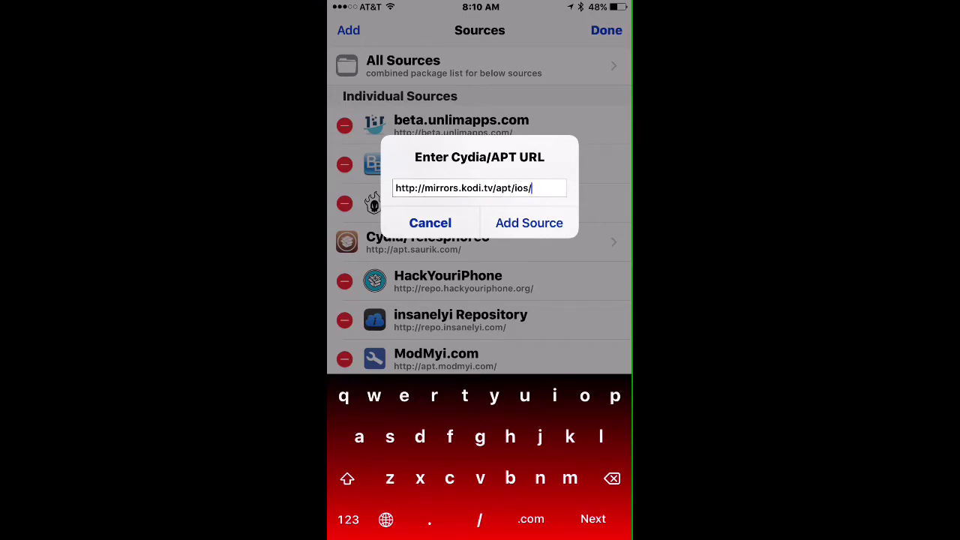
click(529, 222)
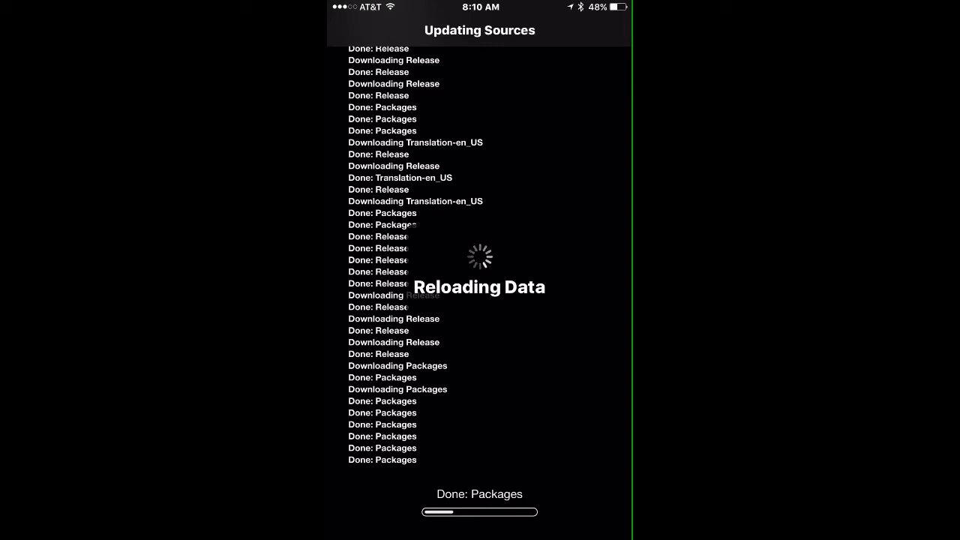
Install Kodi-iOS 15.2-1 from team Kodi's All Packages list and return to Cydia
click(435, 498)
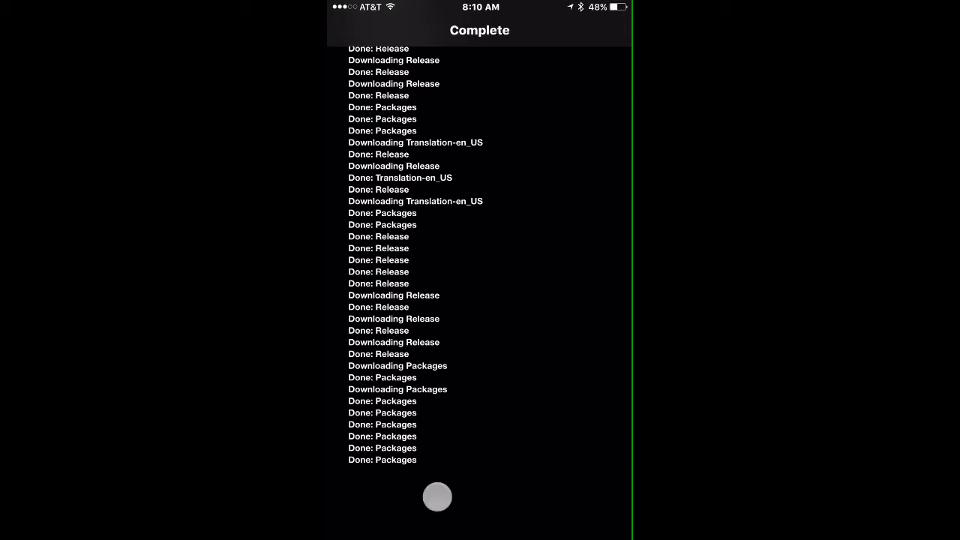
drag(415, 319, 353, 225)
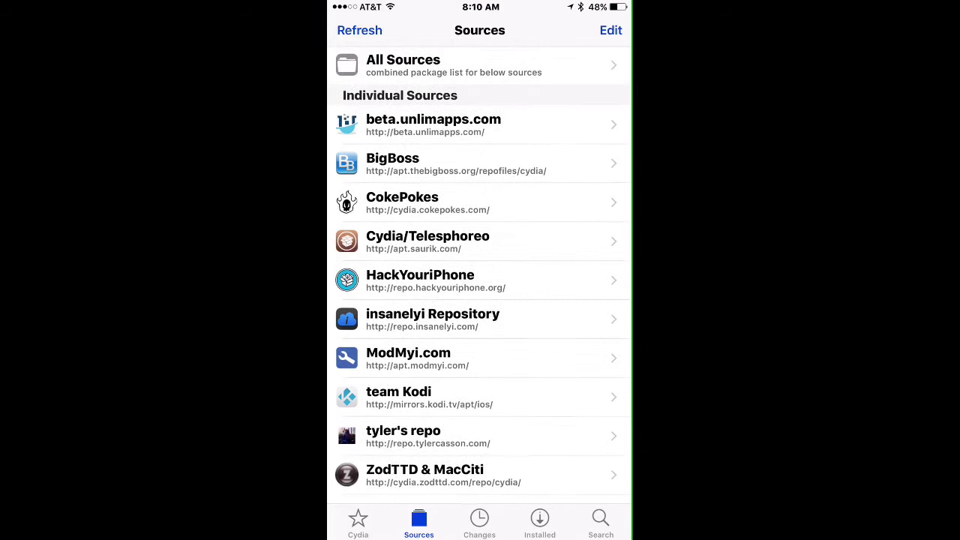
click(398, 398)
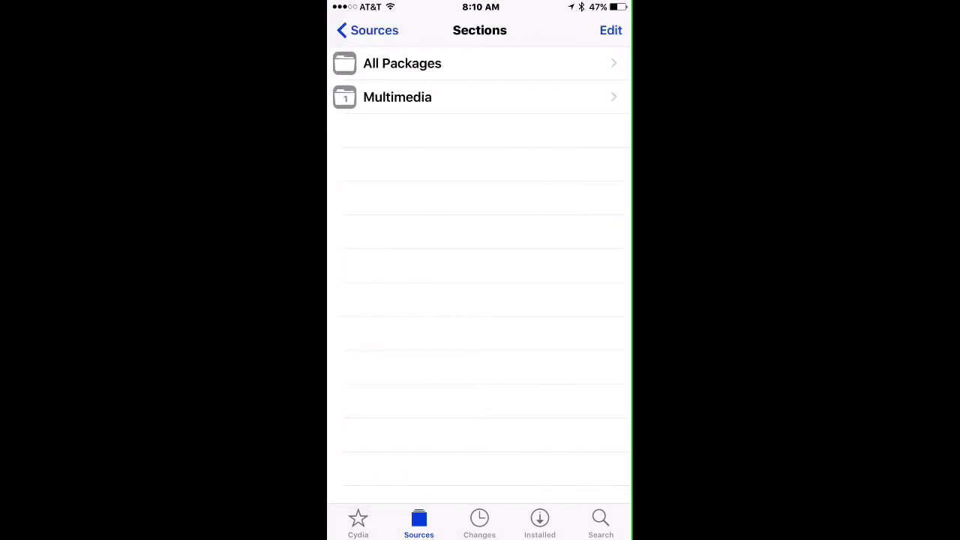
click(420, 63)
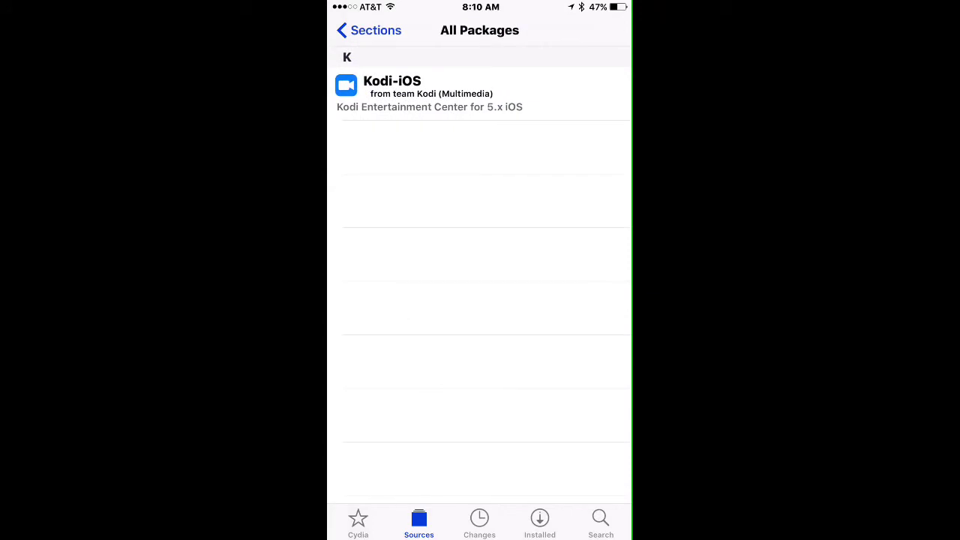
click(457, 86)
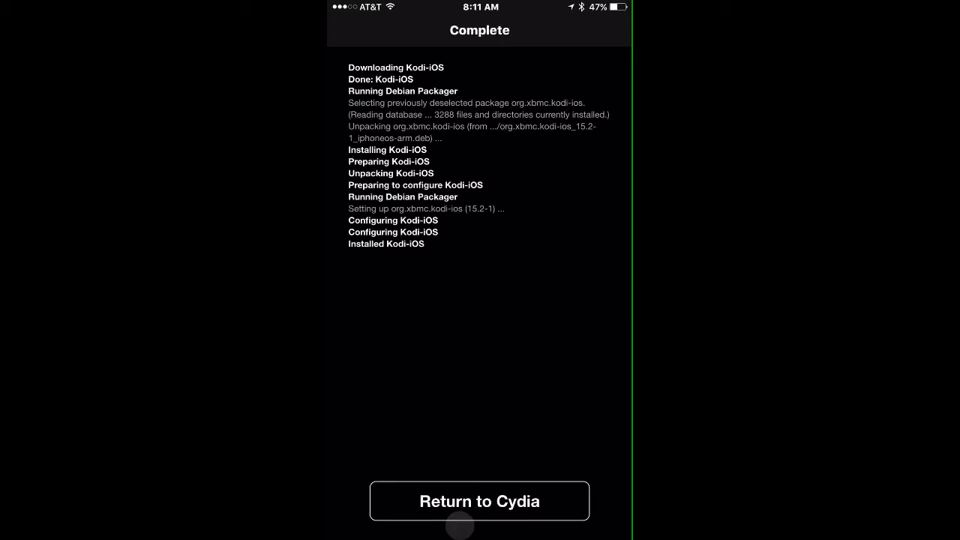
click(445, 497)
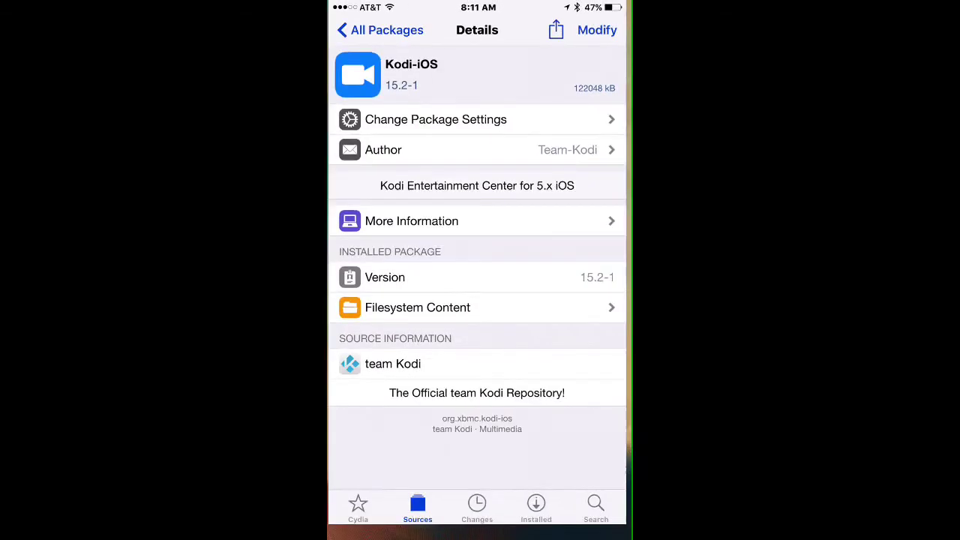
Launch Kodi from the home screen and open SYSTEM settings from its main menu
key(super)
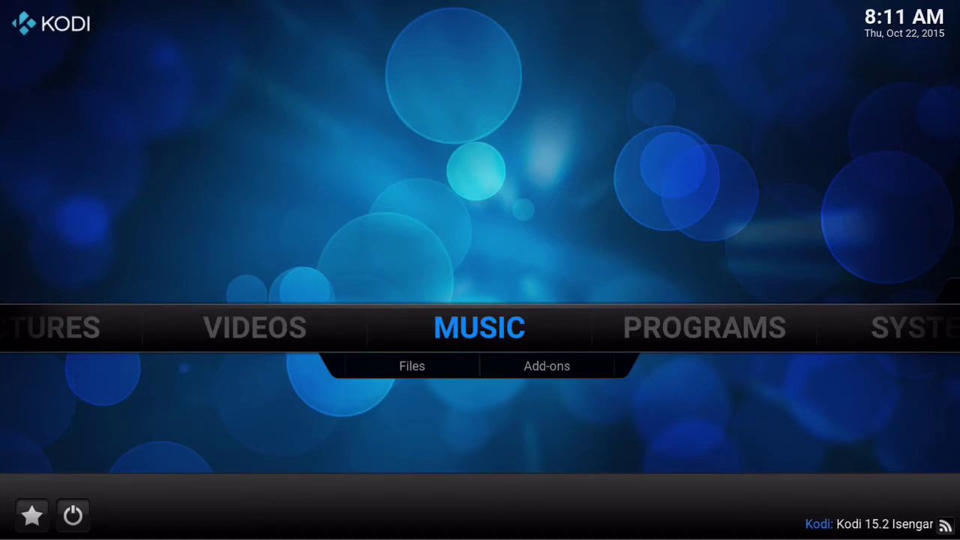
drag(314, 343, 150, 343)
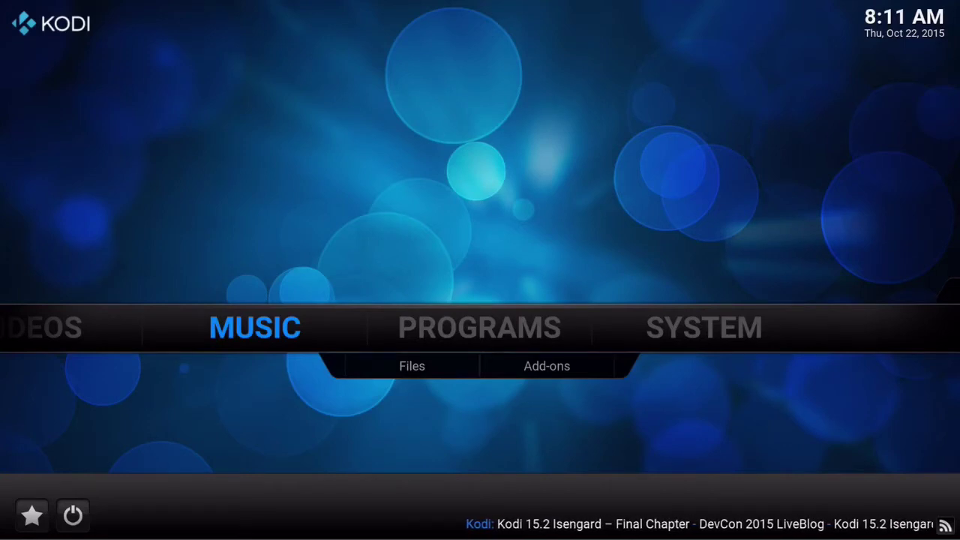
click(688, 330)
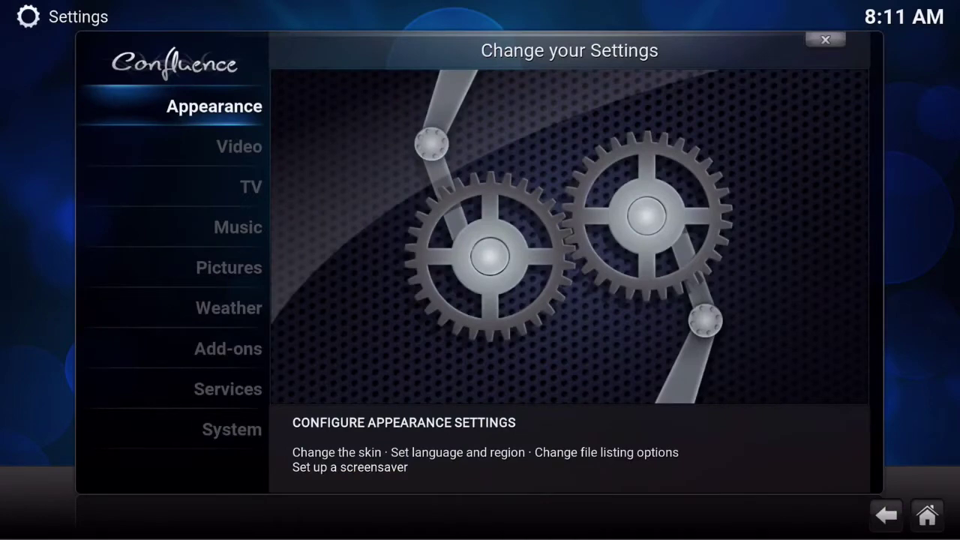
Check the Appearance skin list, keep Confluence, and return to the Kodi home menu
click(155, 93)
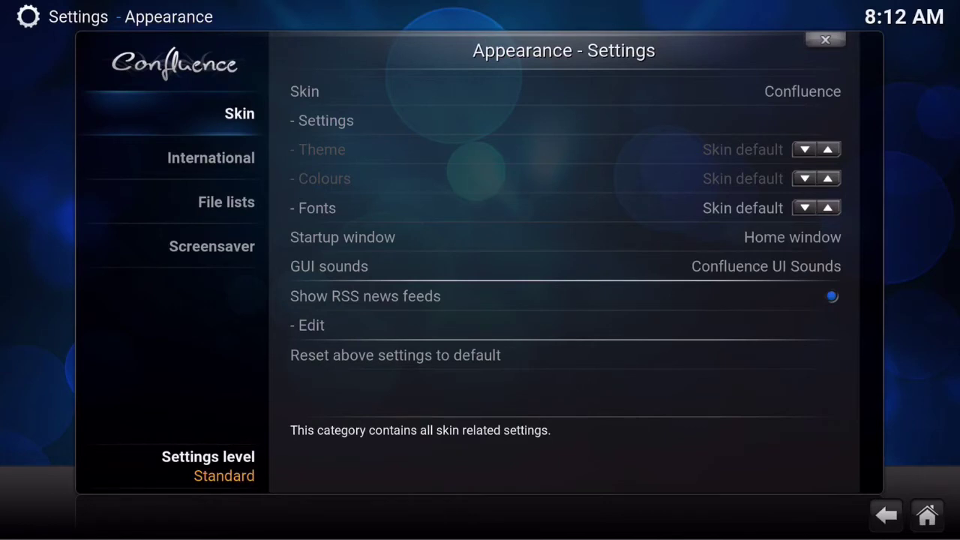
click(670, 98)
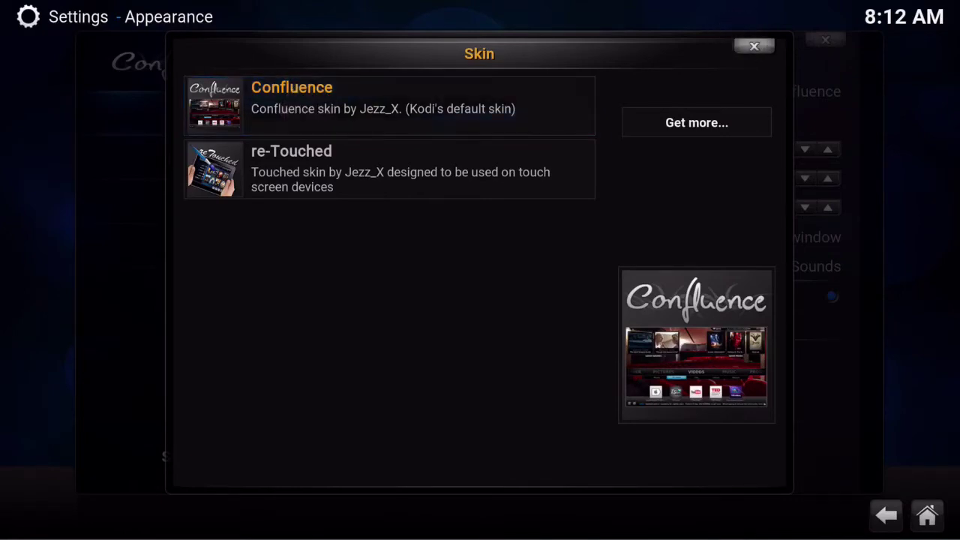
click(754, 46)
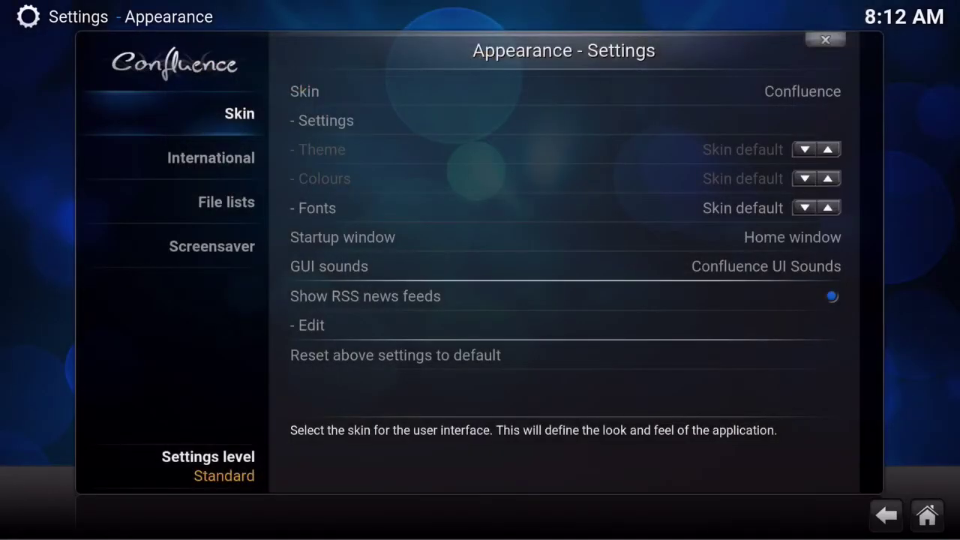
click(825, 40)
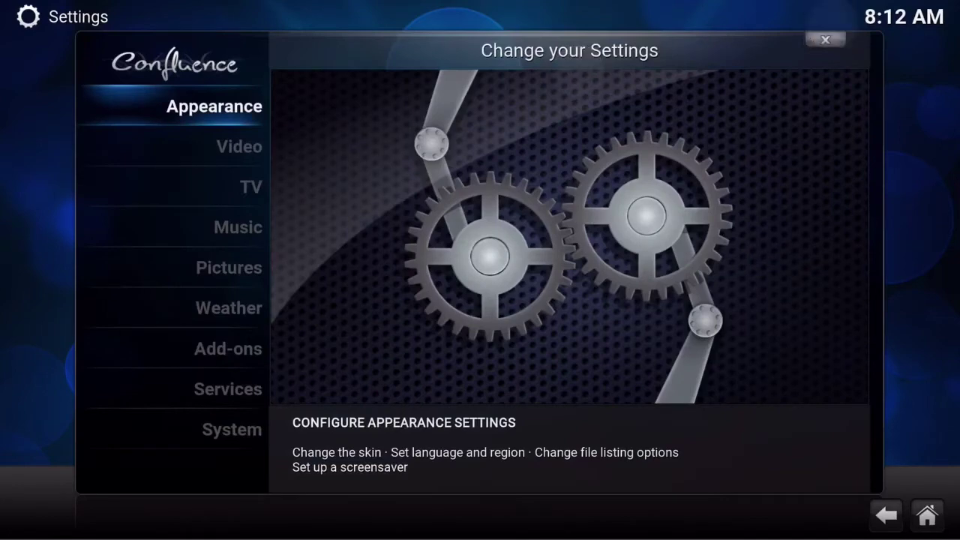
click(927, 515)
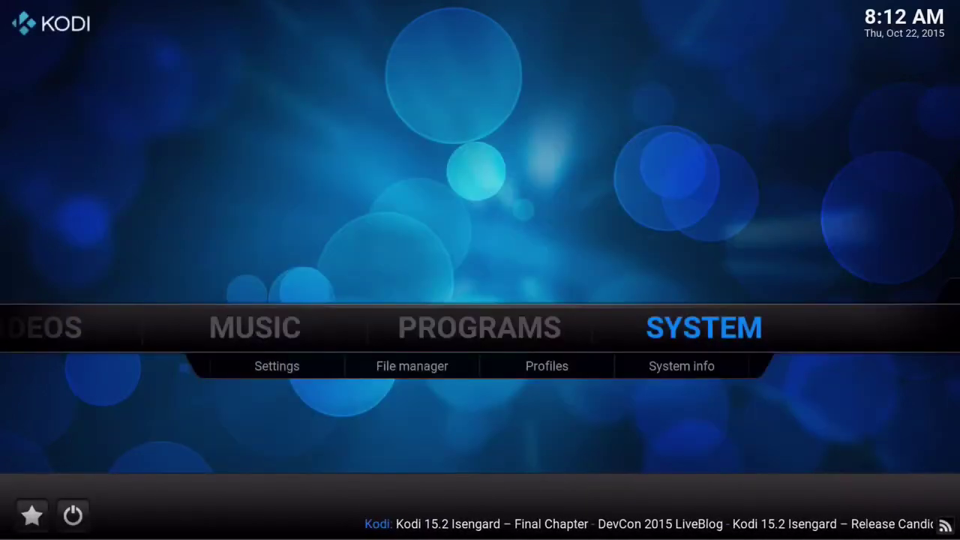
drag(126, 347, 525, 347)
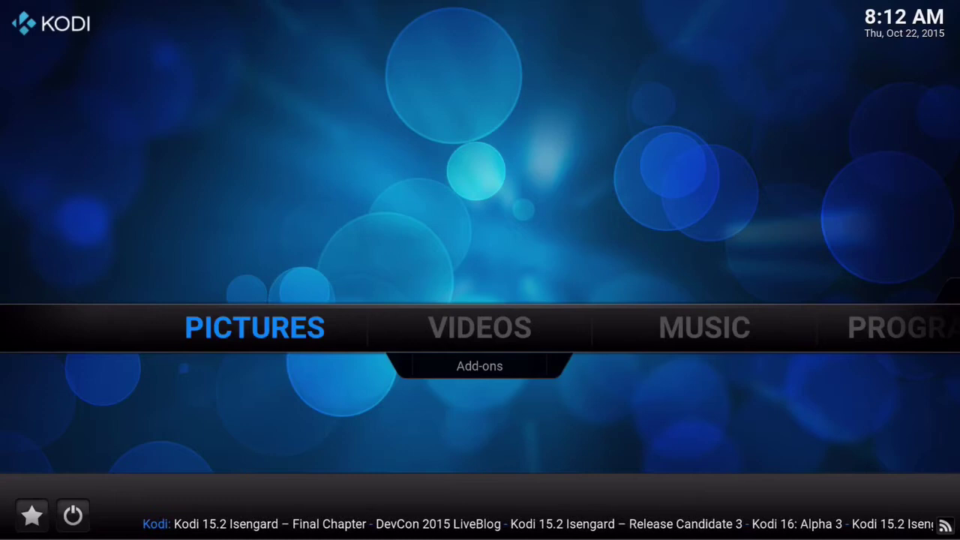
drag(458, 336, 315, 346)
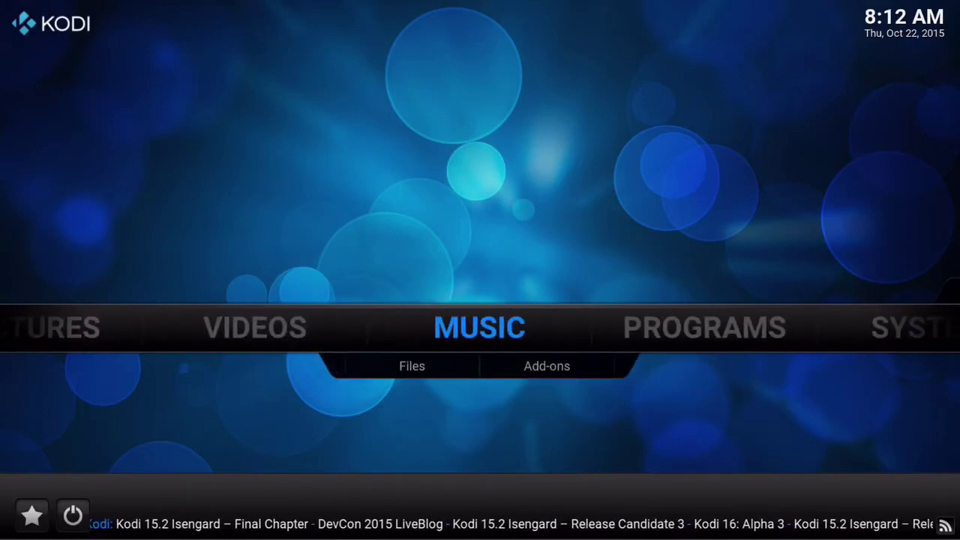
drag(415, 330, 295, 344)
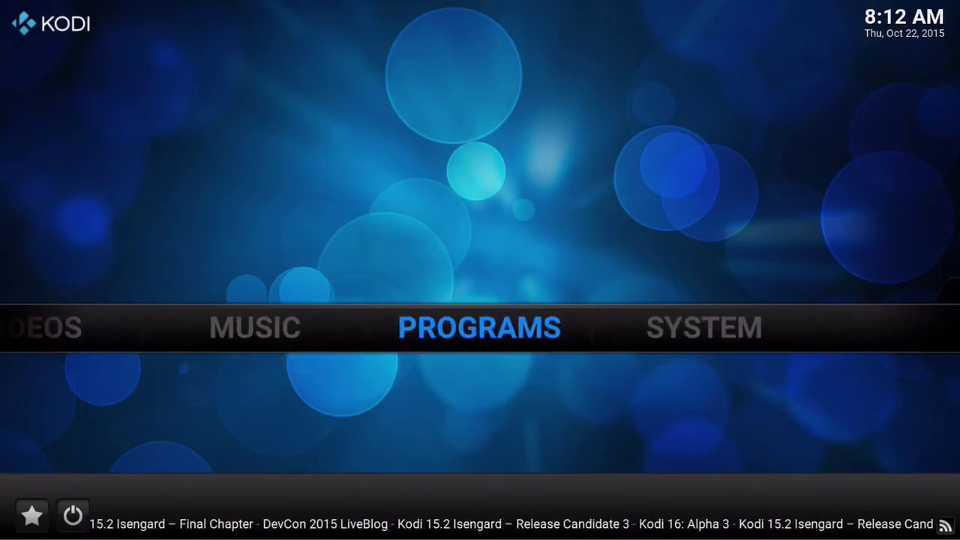
drag(374, 342, 291, 332)
click(702, 339)
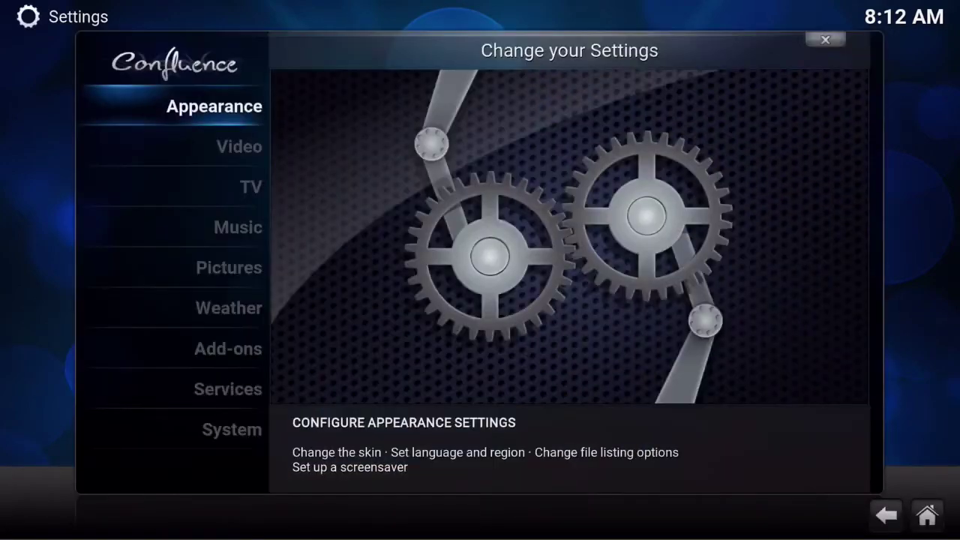
click(921, 516)
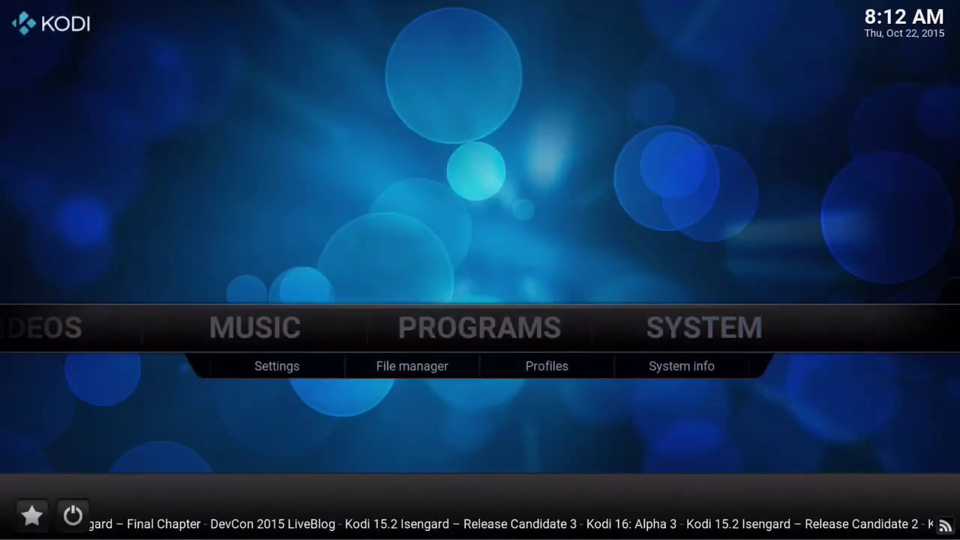
mouse_move(377, 240)
mouse_down()
mouse_move(427, 328)
mouse_move(596, 326)
mouse_move(364, 284)
mouse_up()
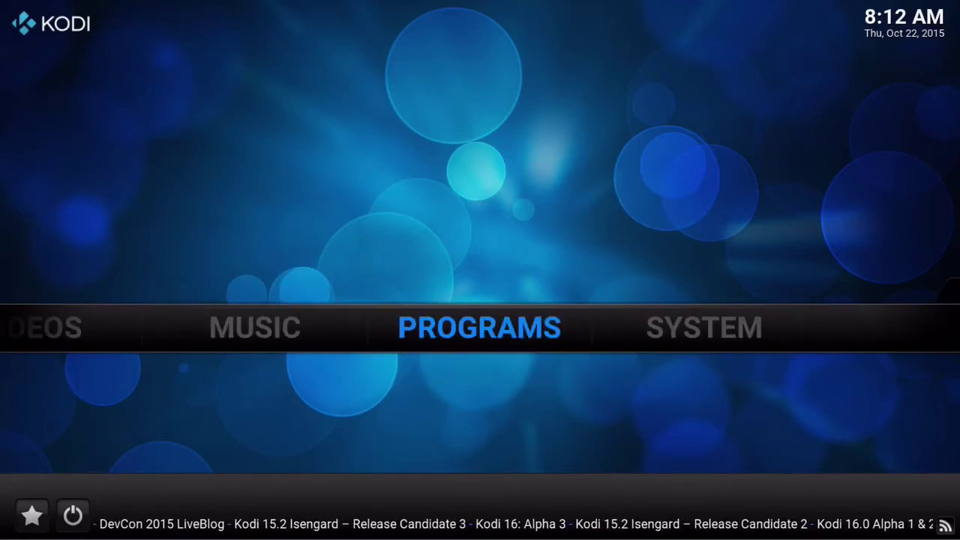
click(762, 418)
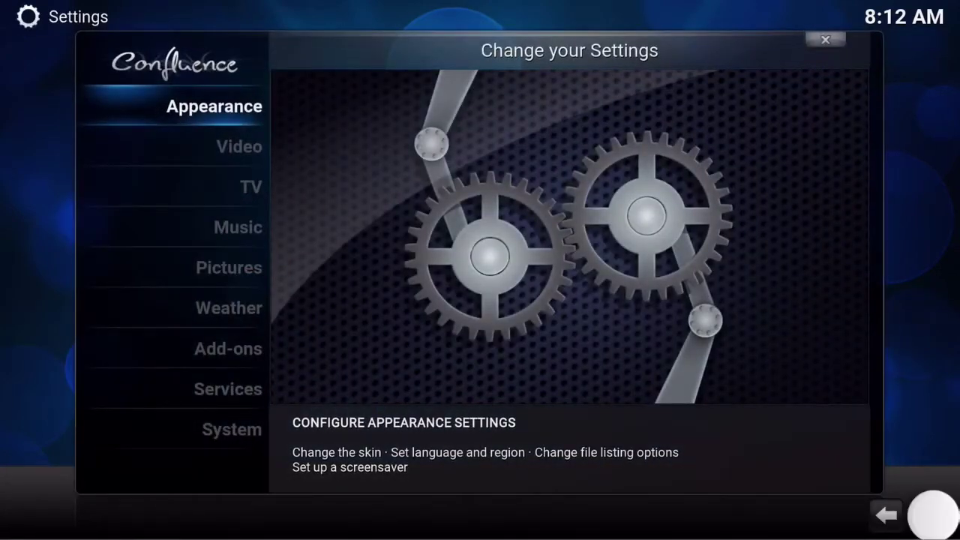
click(933, 514)
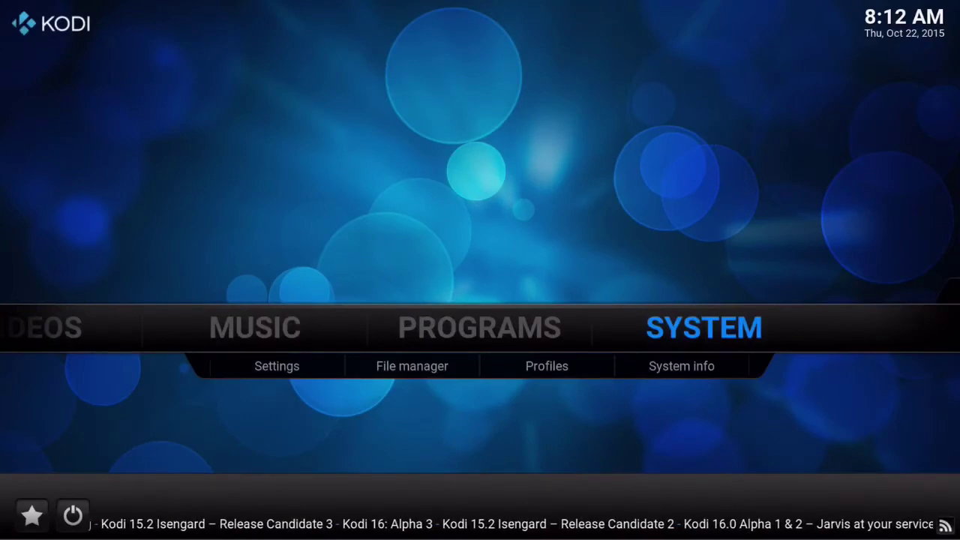
click(396, 364)
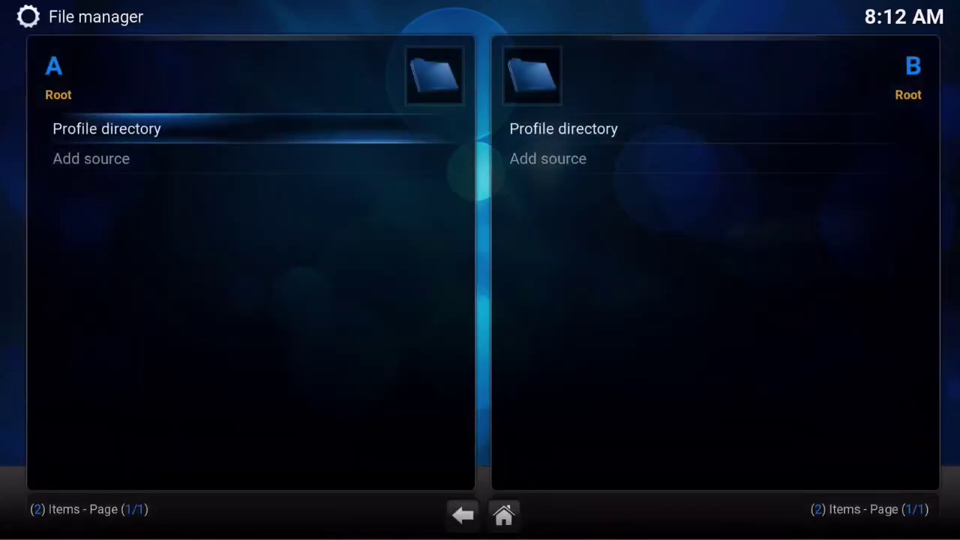
click(93, 165)
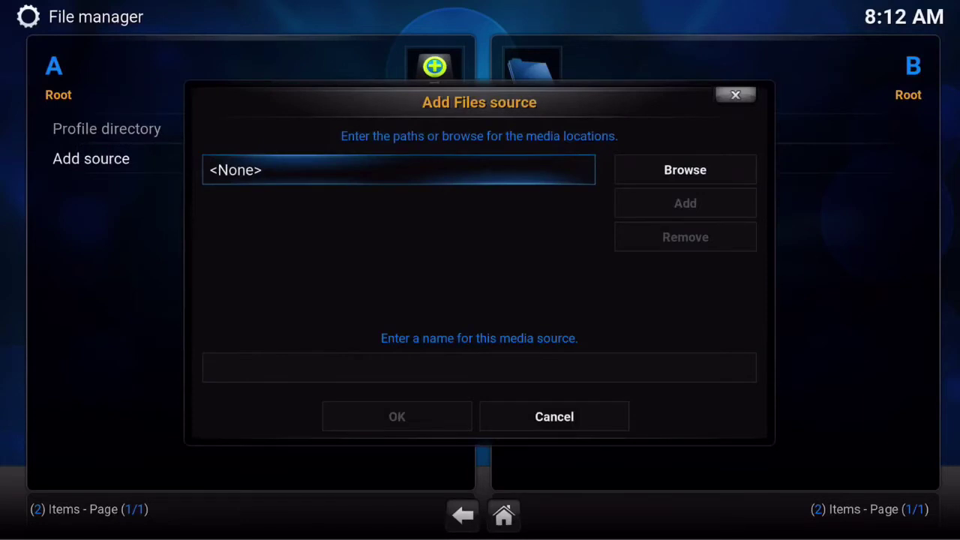
click(250, 167)
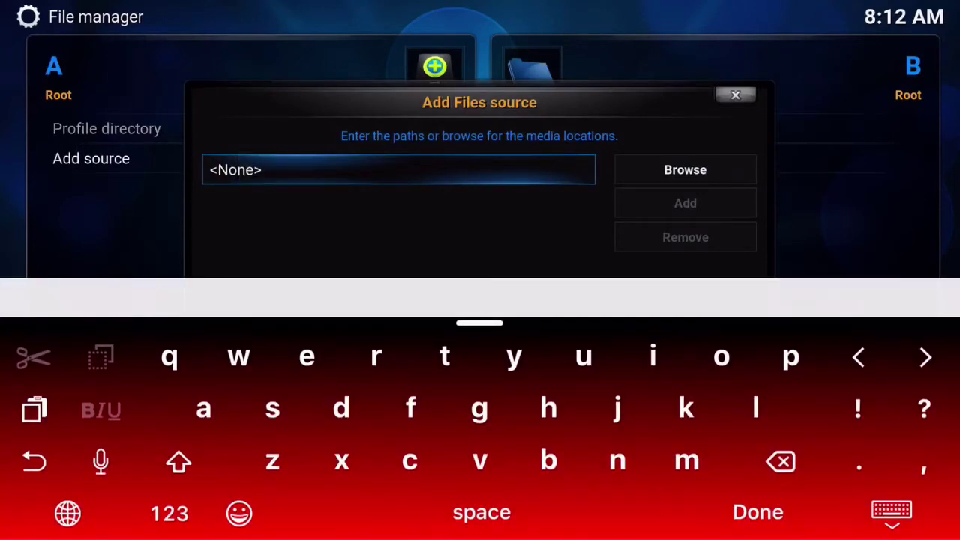
text(htt)
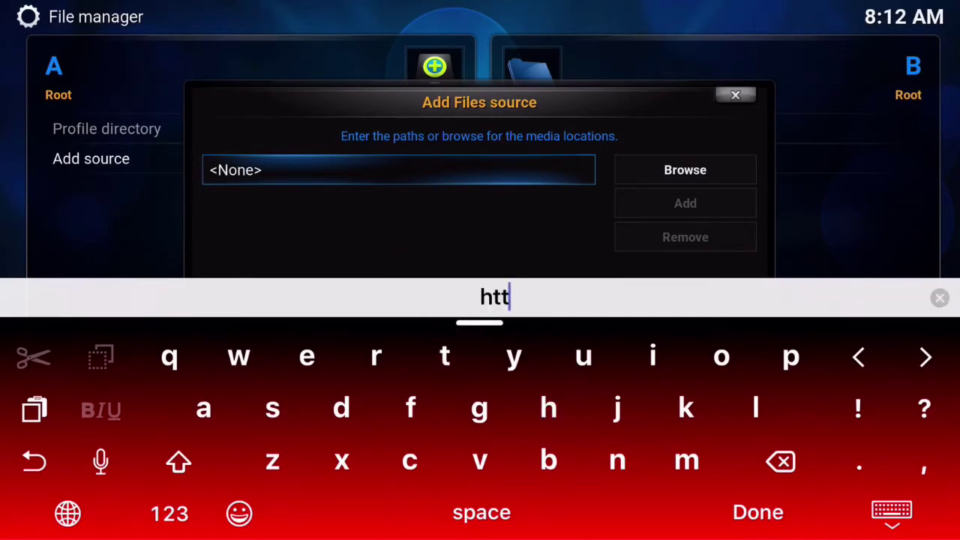
text(p)
click(169, 513)
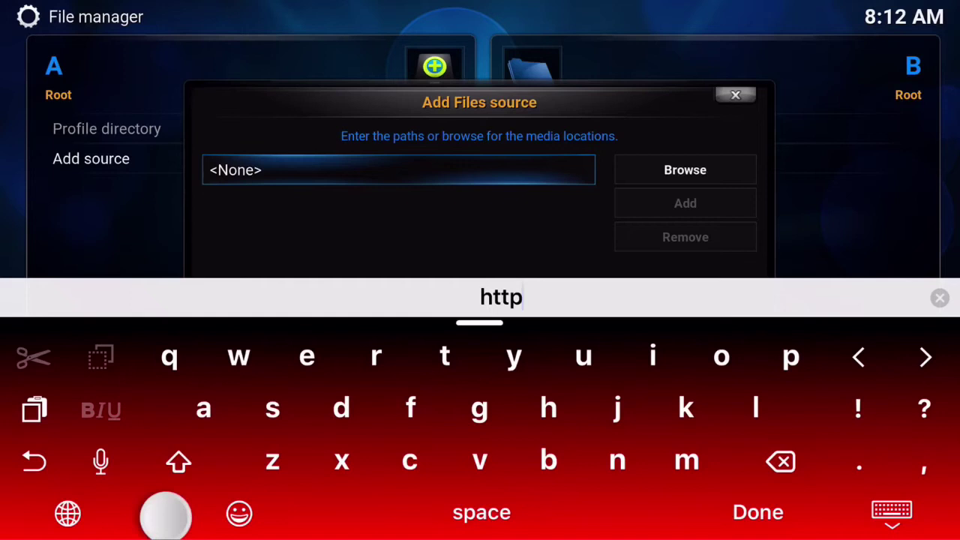
text(://)
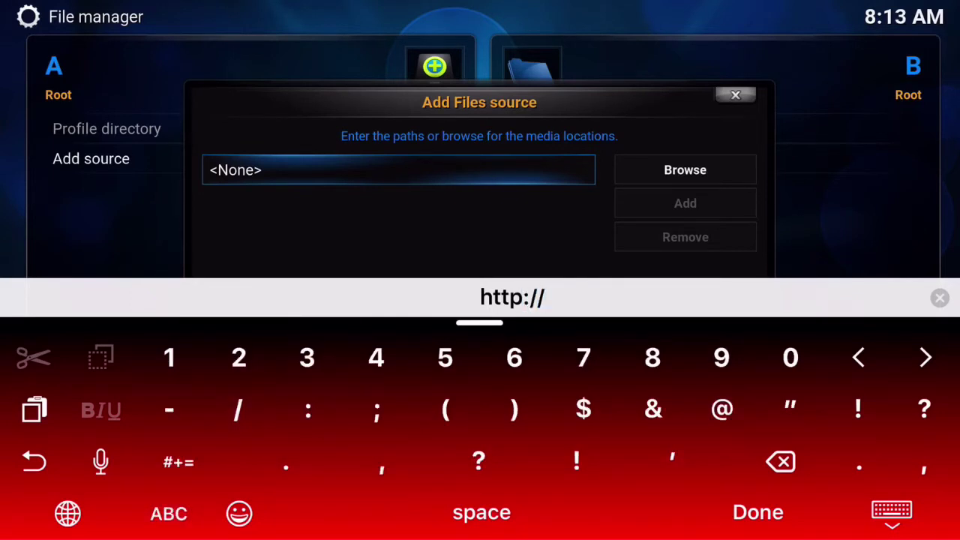
click(169, 513)
text(fu)
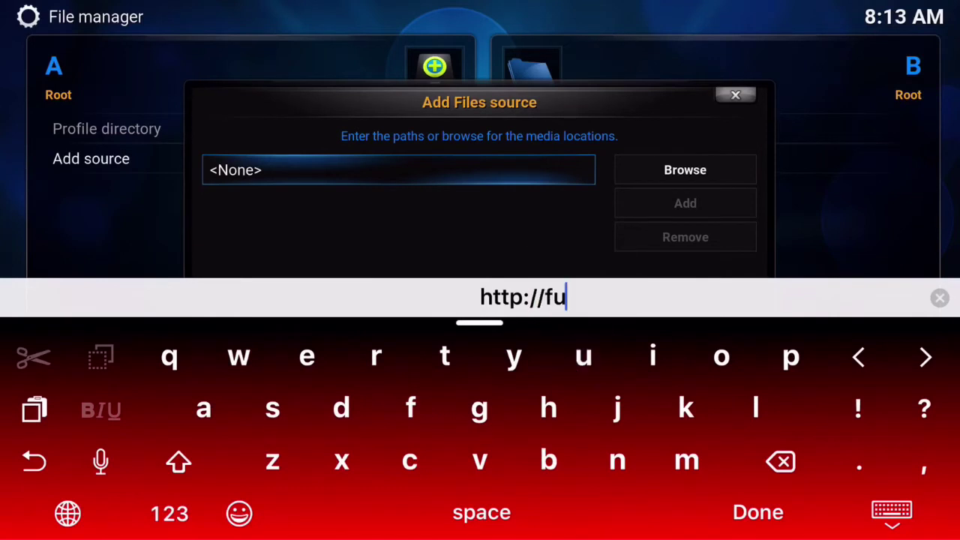
text(sion)
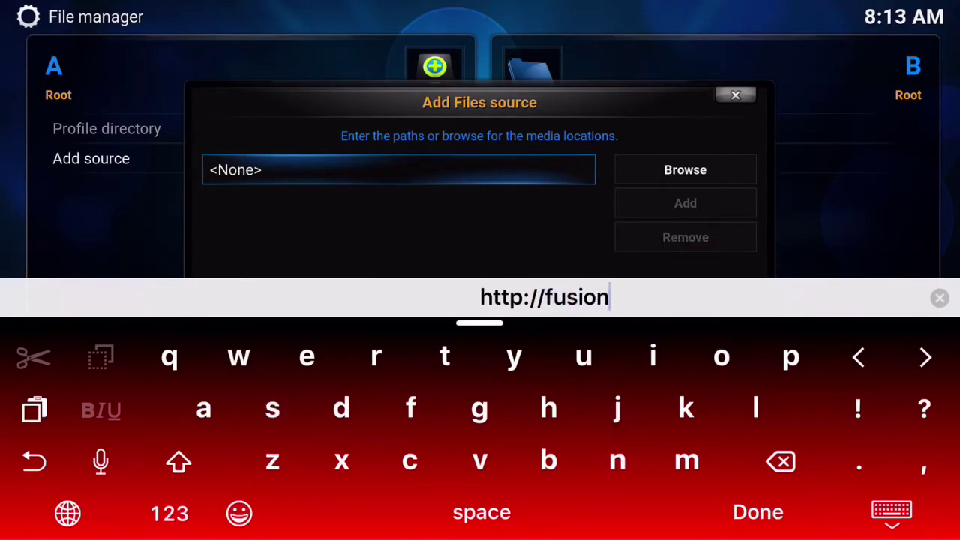
text(.tv)
text(add)
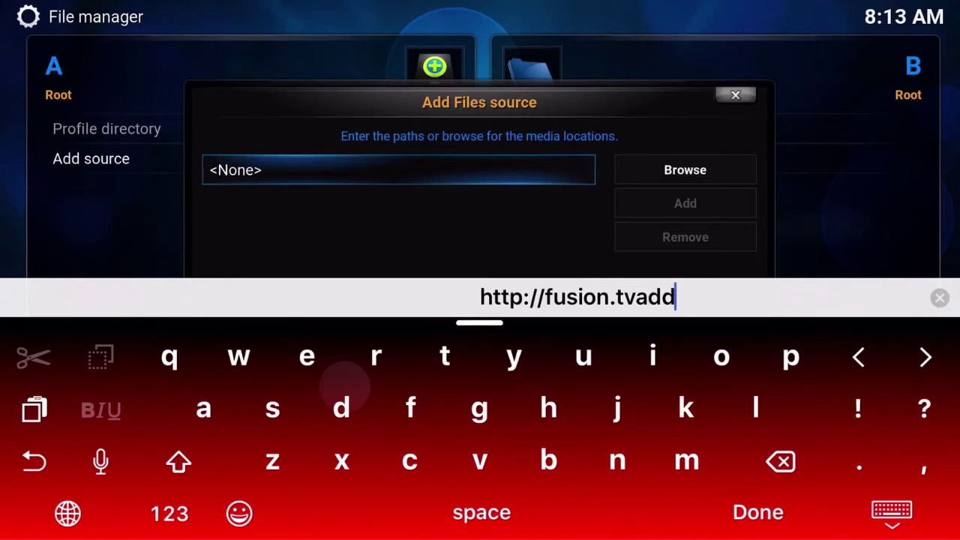
text(ons)
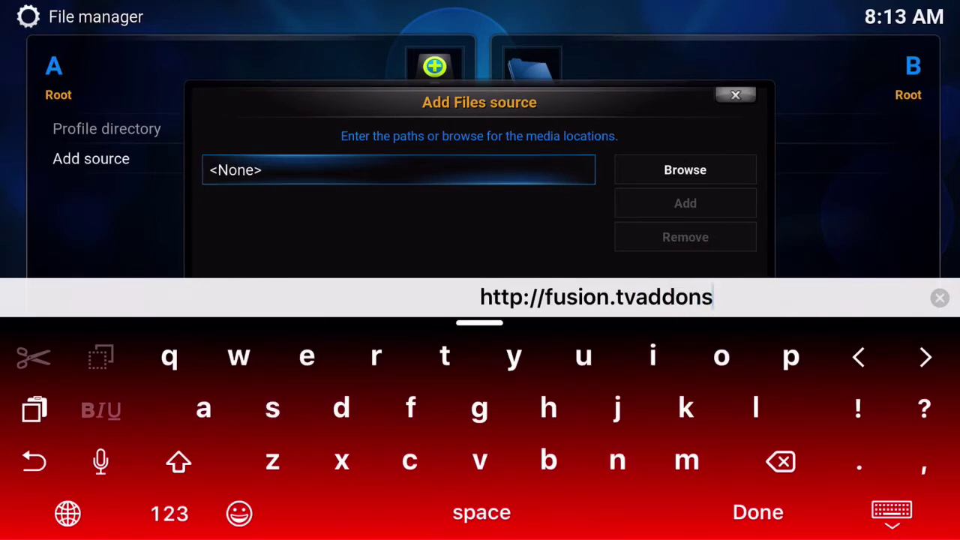
text(.)
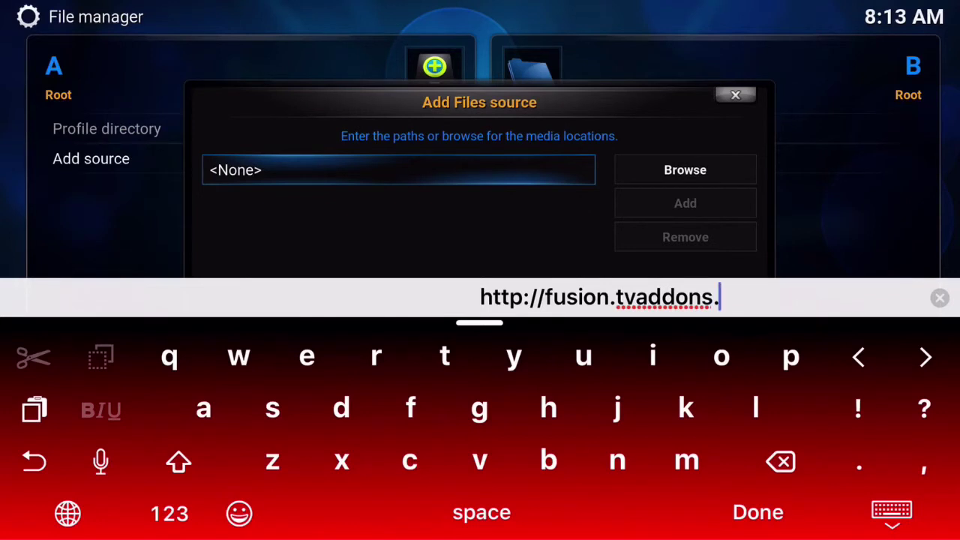
text(ag)
click(757, 513)
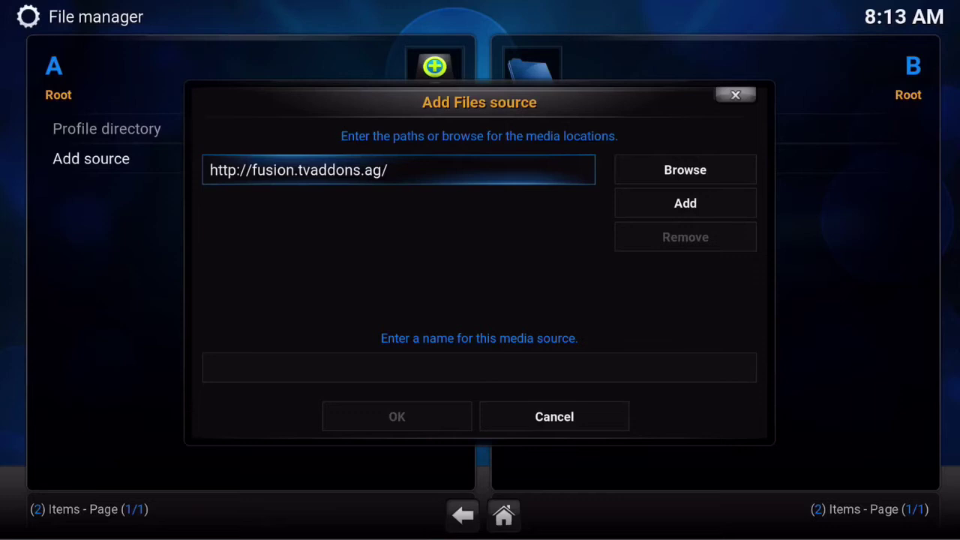
Name the new media source fusion and save it
click(342, 358)
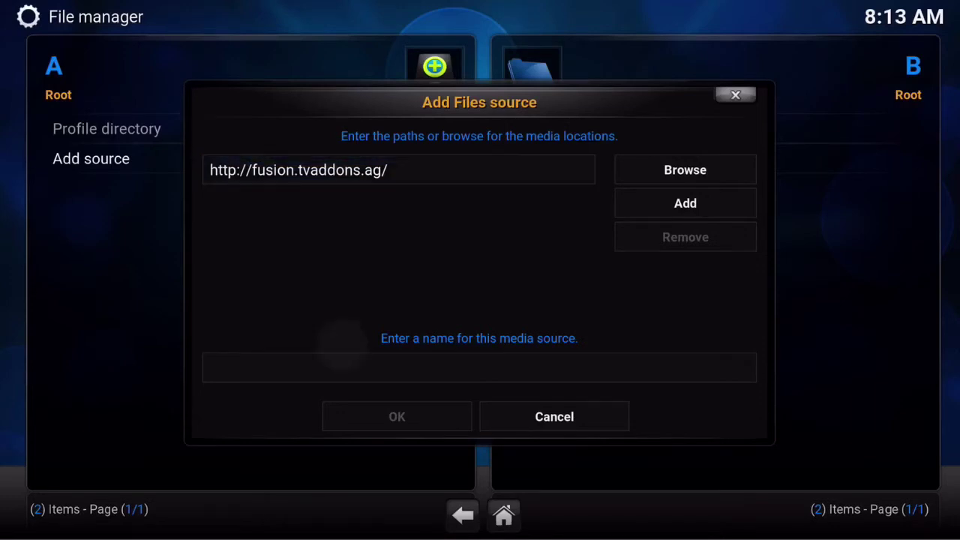
text(fu)
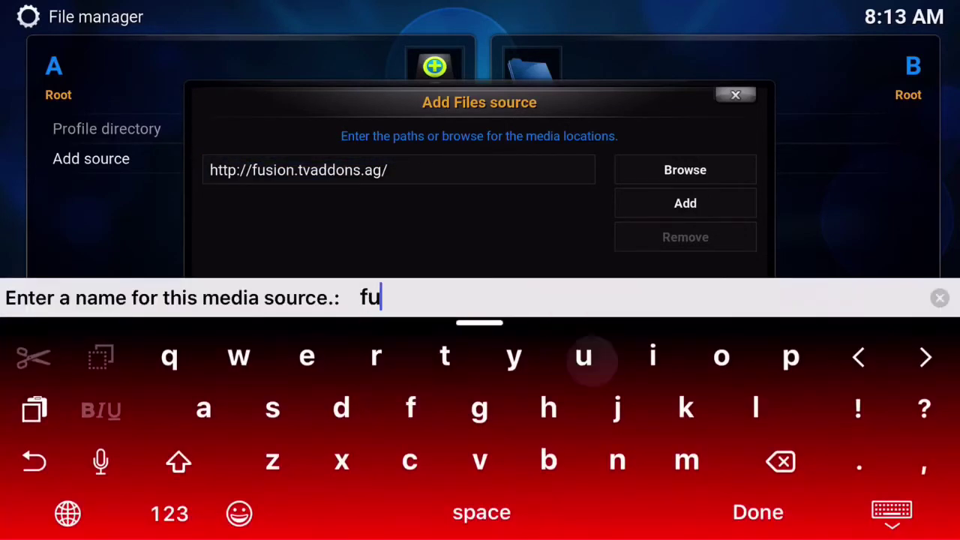
text(sion)
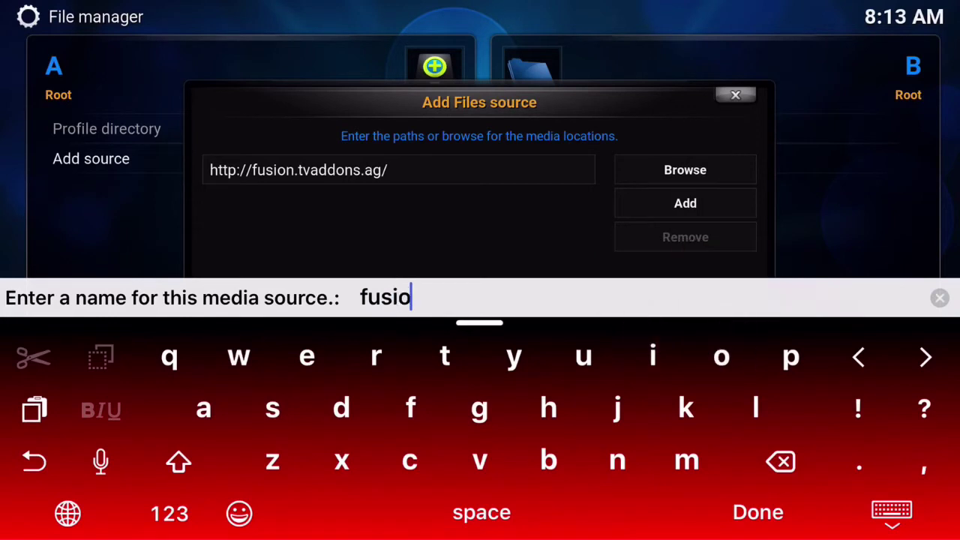
click(757, 512)
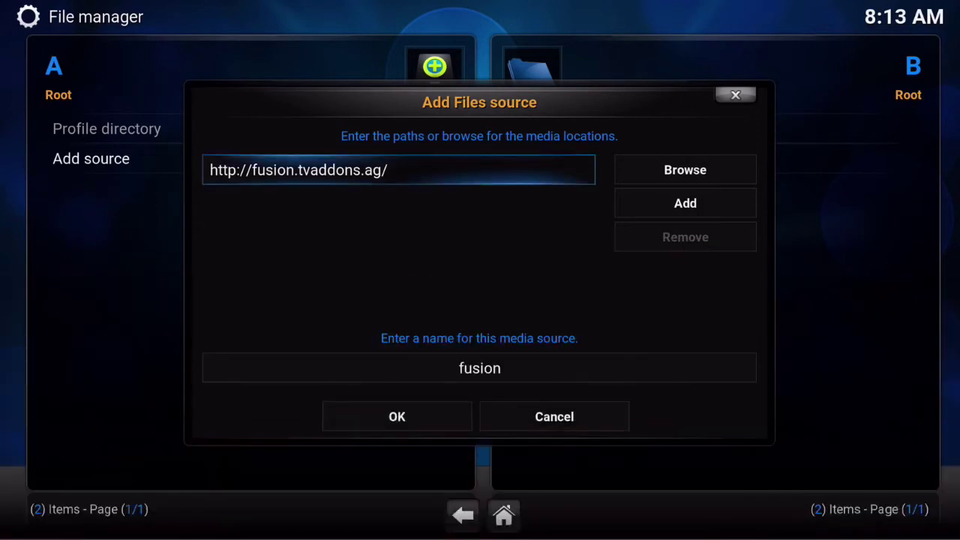
click(391, 396)
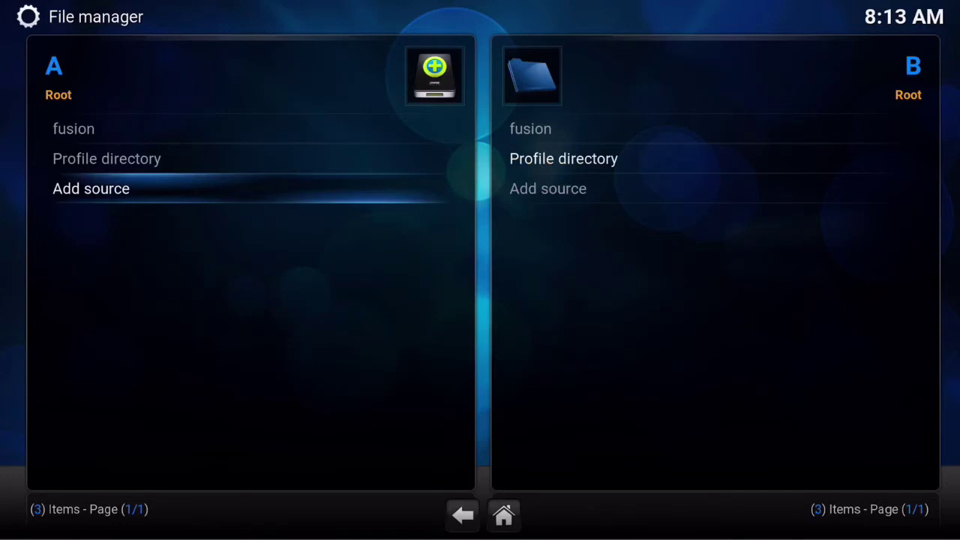
Install repository.xbmchub-1.0.6.zip from fusion > xbmc-repos > english via Add-ons > Install from zip
click(503, 514)
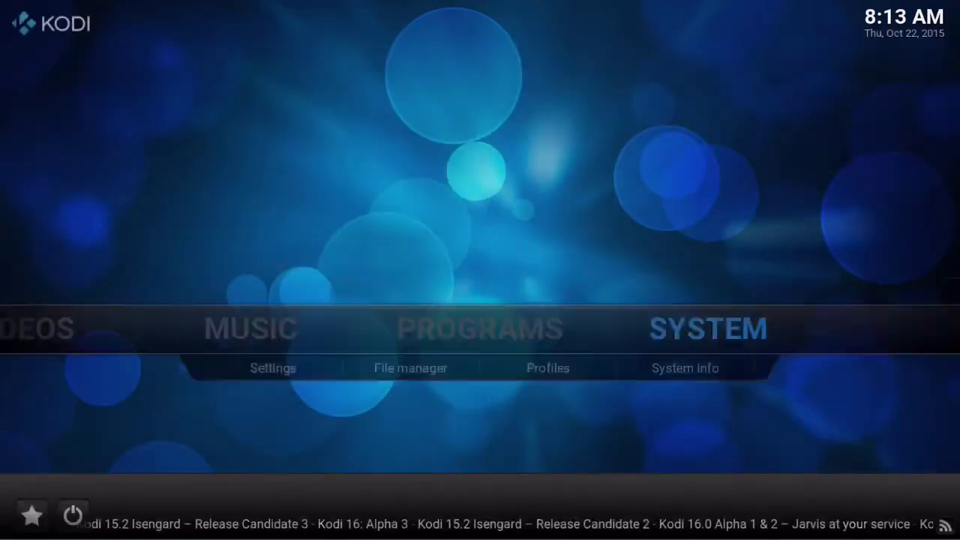
click(696, 317)
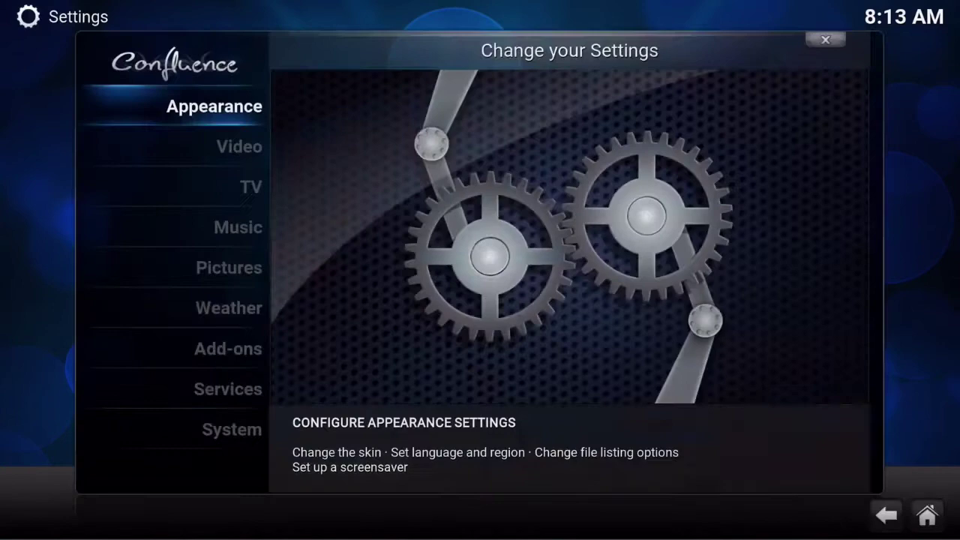
click(215, 348)
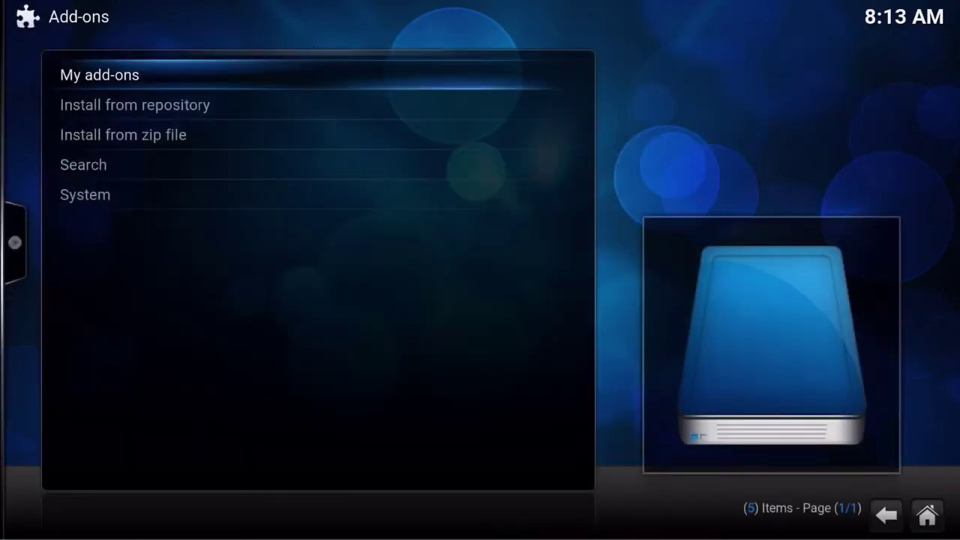
click(123, 134)
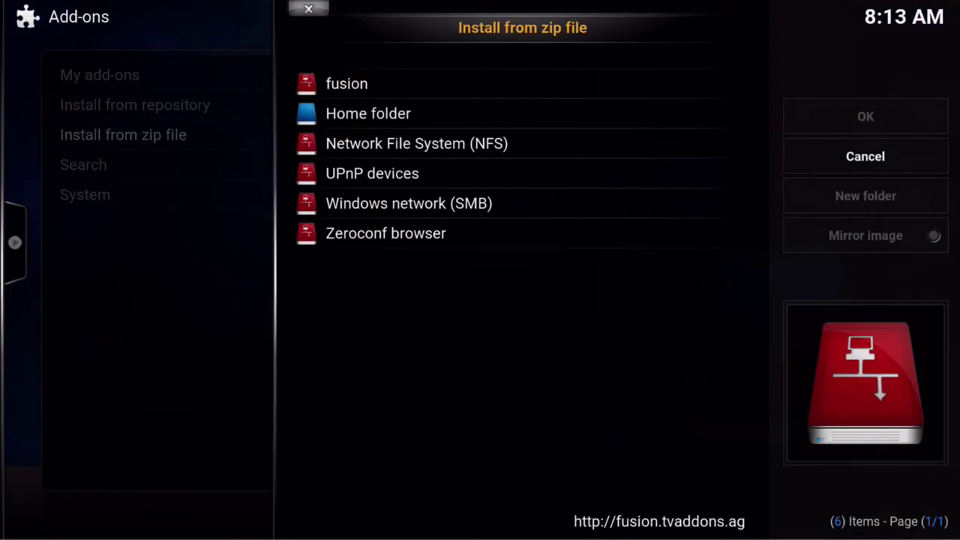
click(349, 79)
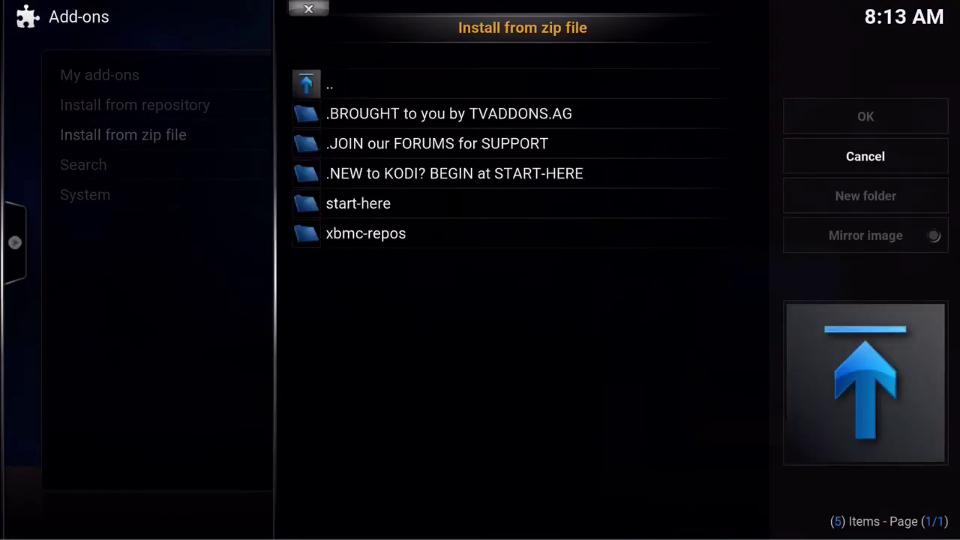
click(365, 234)
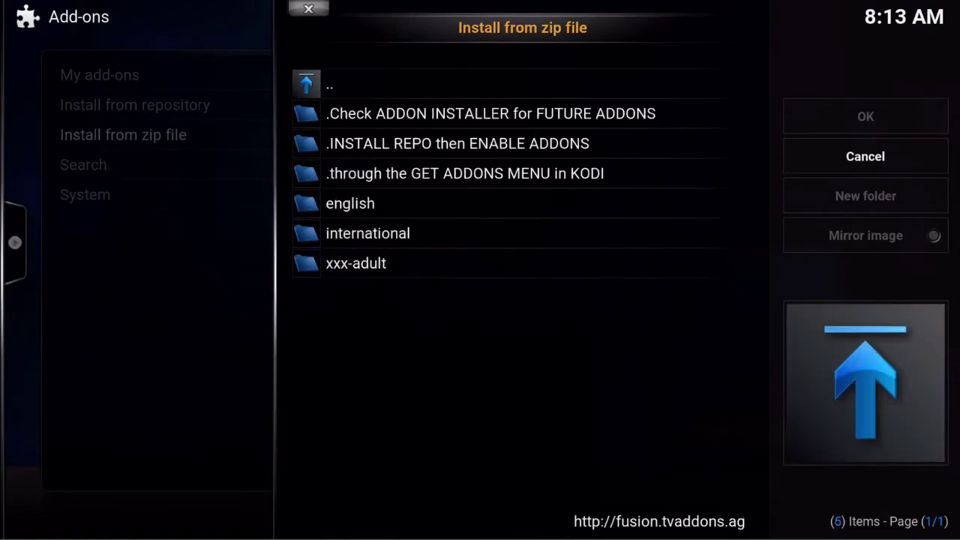
click(349, 203)
mouse_move(386, 358)
mouse_down()
mouse_move(381, 237)
mouse_move(350, 134)
mouse_up()
mouse_move(383, 274)
mouse_down()
mouse_move(360, 112)
mouse_move(323, 152)
mouse_move(323, 128)
mouse_move(318, 163)
mouse_up()
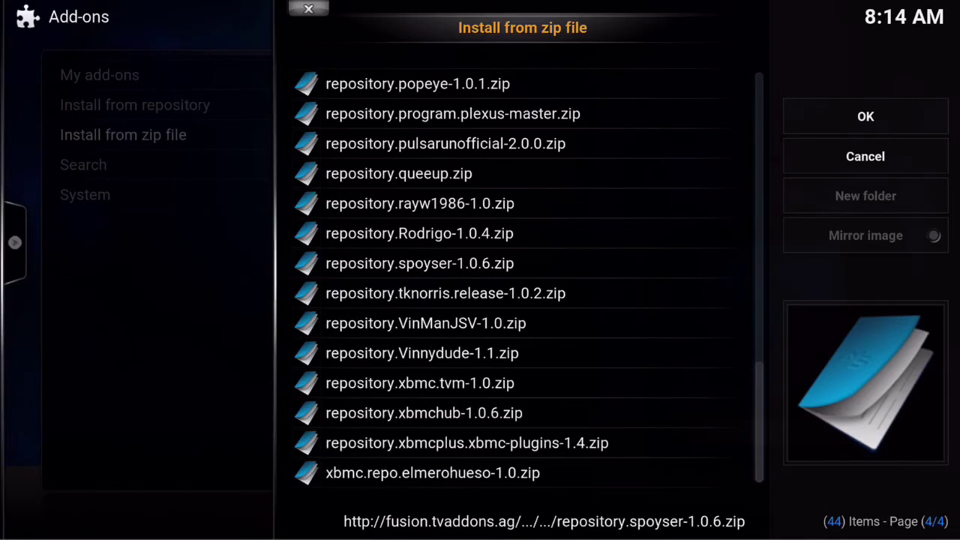
click(428, 413)
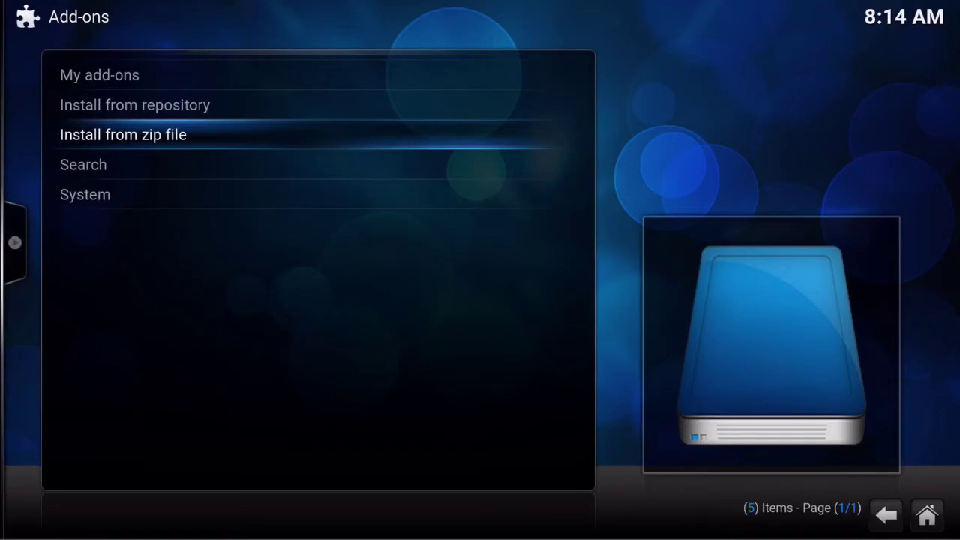
Scroll My add-ons > All to the TVADDONS.ag Addon Repository and view its details
key(Up)
key(Up)
key(Return)
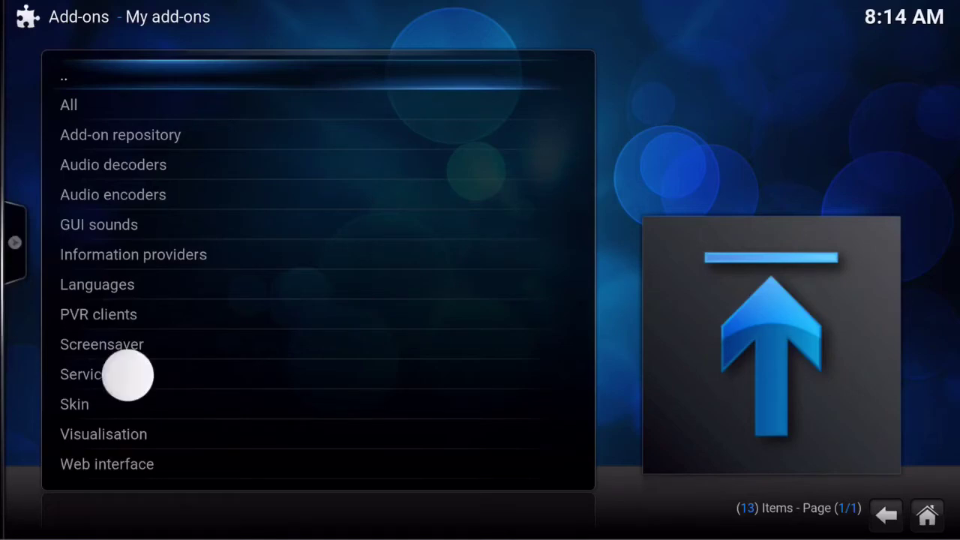
key(s)
click(92, 96)
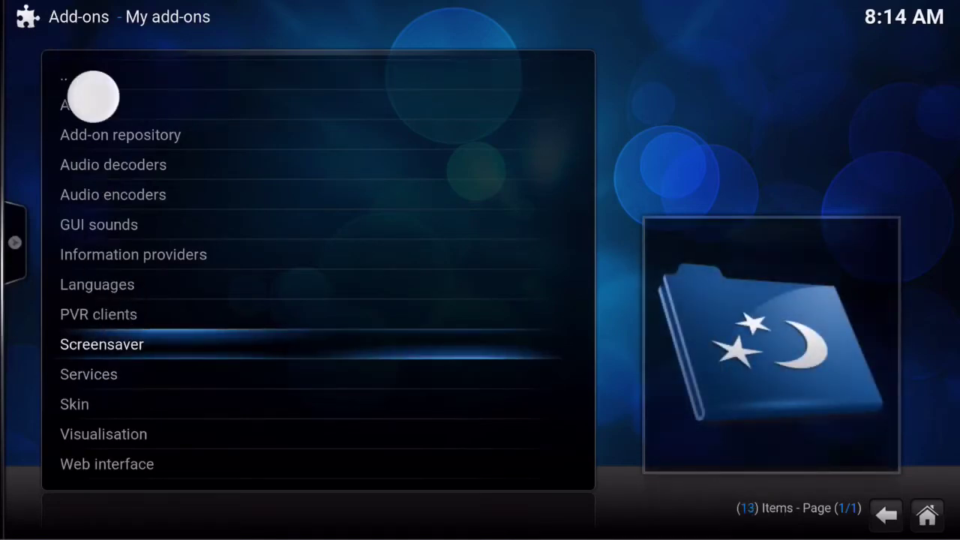
drag(163, 293, 157, 154)
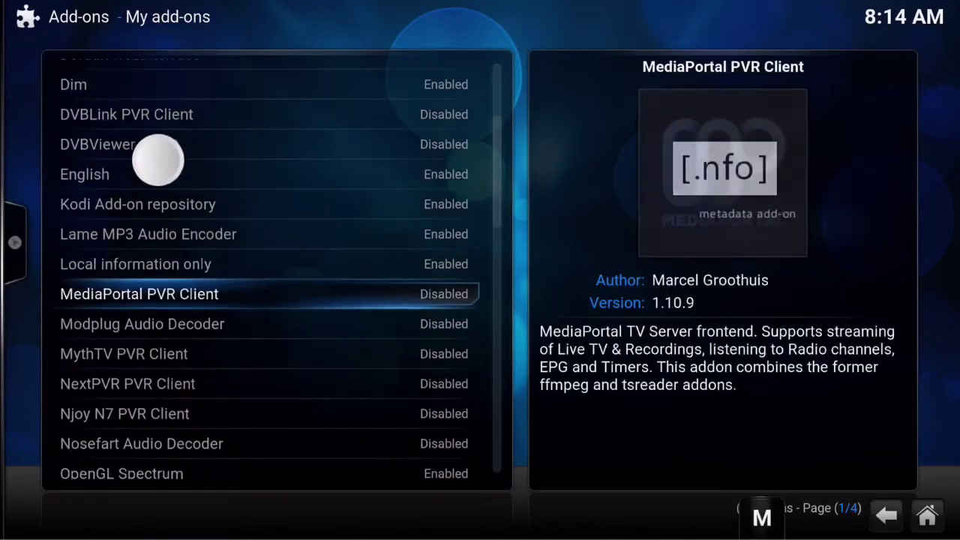
drag(187, 285, 155, 177)
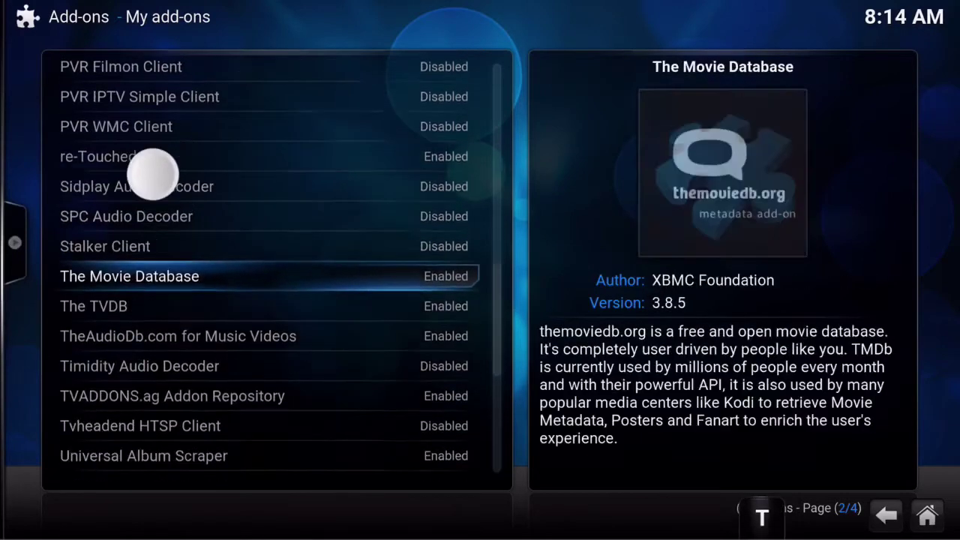
drag(171, 330, 169, 222)
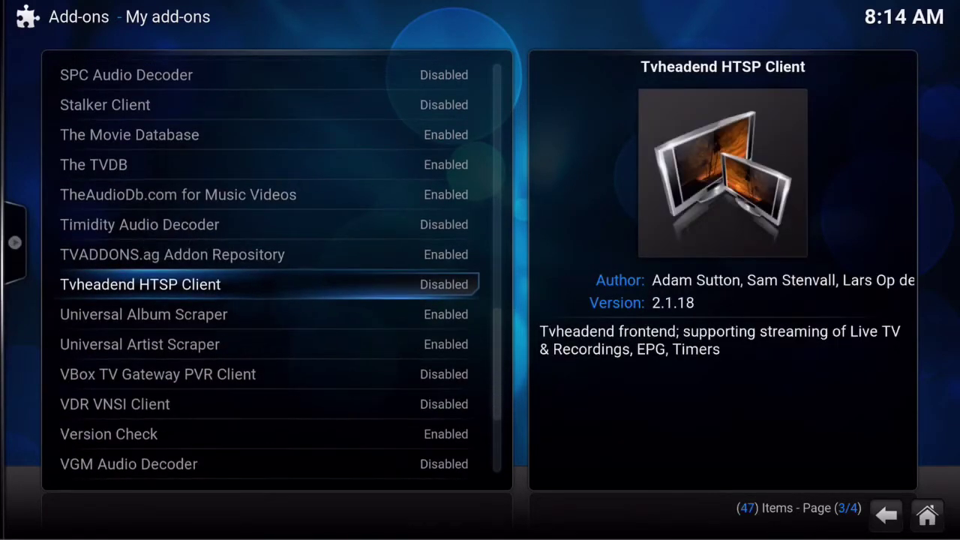
click(180, 256)
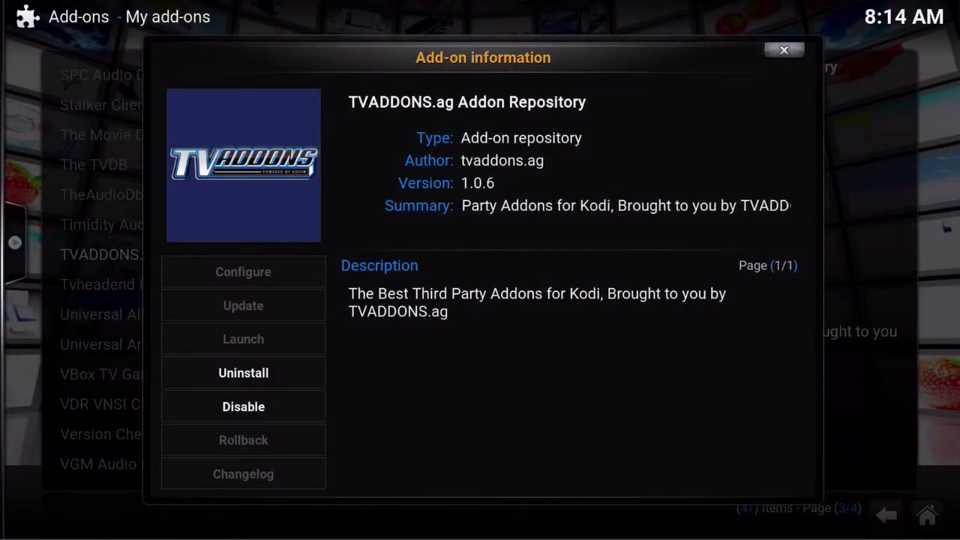
key(Escape)
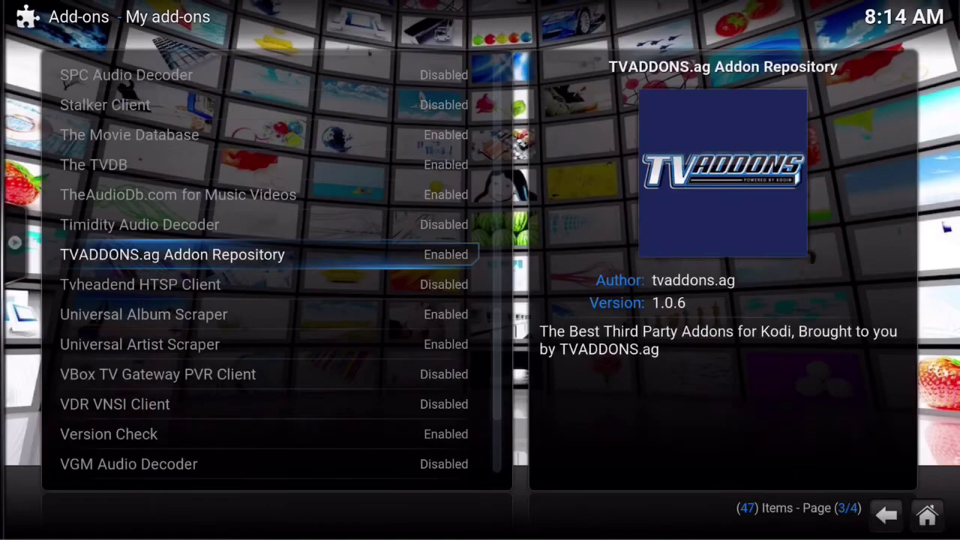
mouse_move(160, 247)
mouse_down()
mouse_move(160, 188)
mouse_move(135, 103)
mouse_up()
mouse_move(128, 150)
mouse_down()
mouse_move(128, 126)
mouse_move(128, 390)
mouse_up()
drag(120, 225, 118, 439)
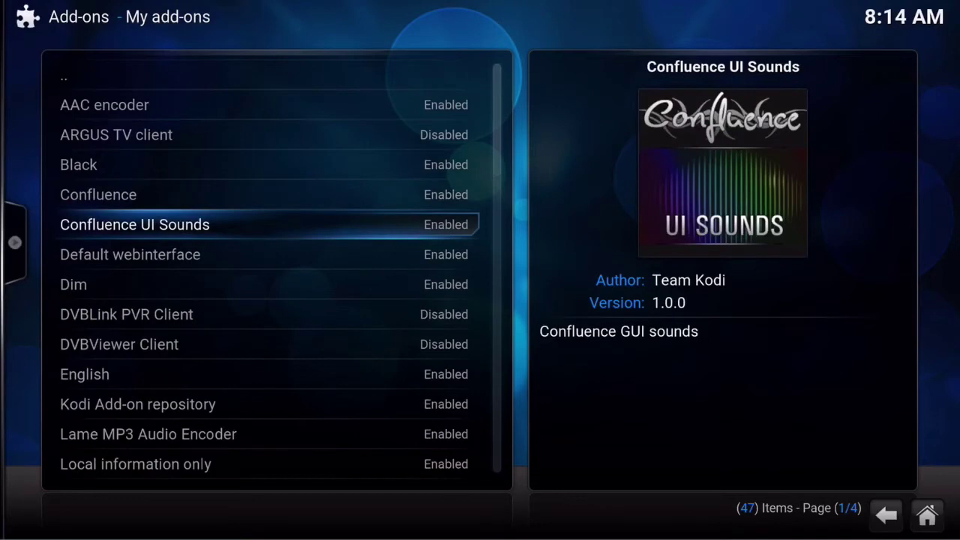
Go to the Videos section and open the installed video add-ons list
click(926, 514)
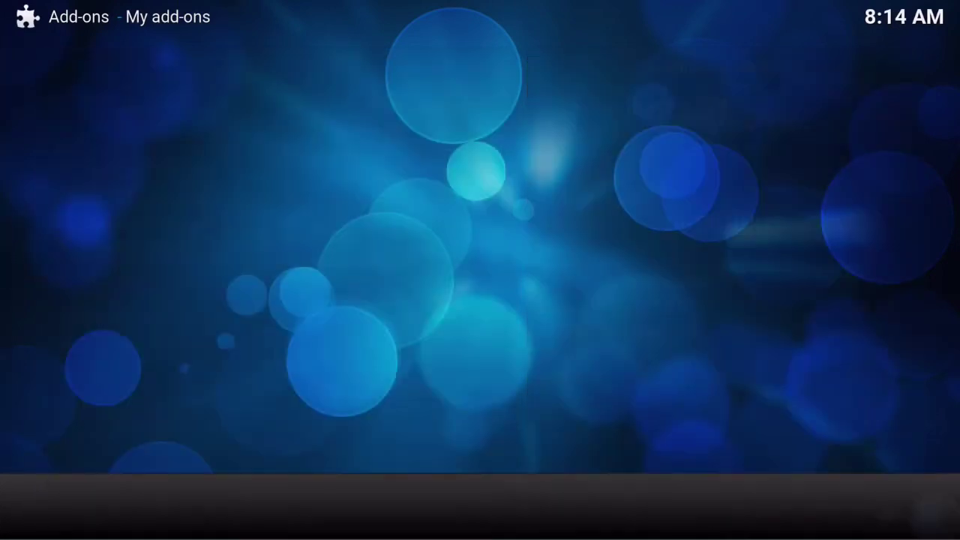
drag(338, 324, 574, 318)
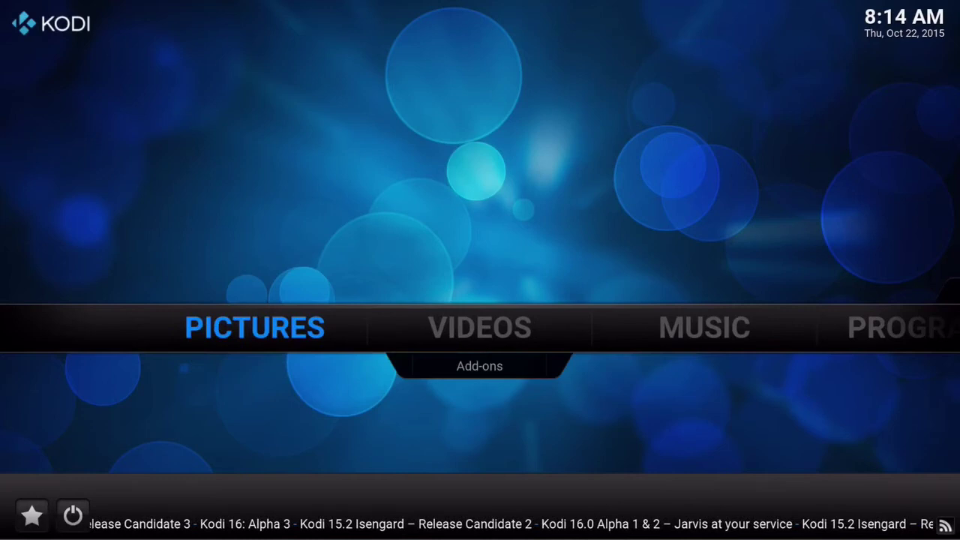
click(480, 327)
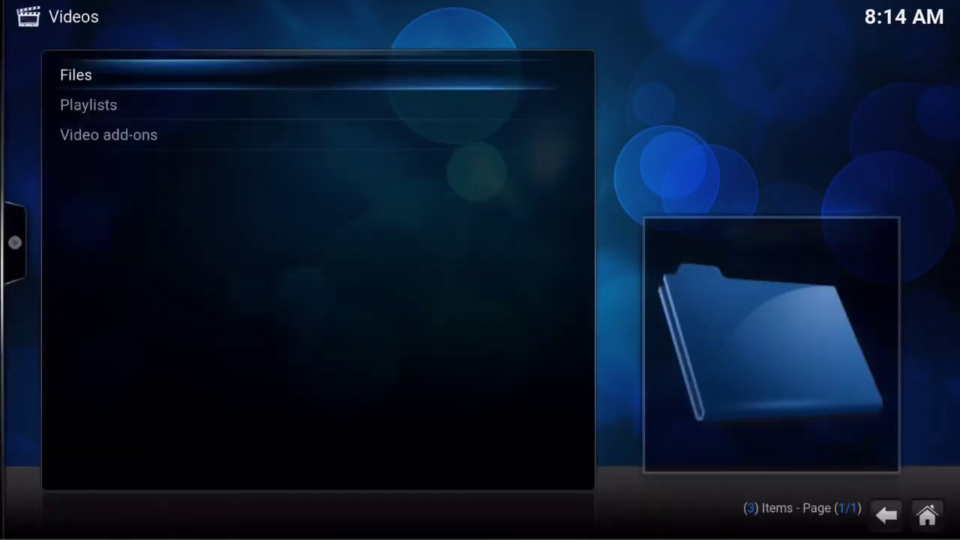
click(109, 135)
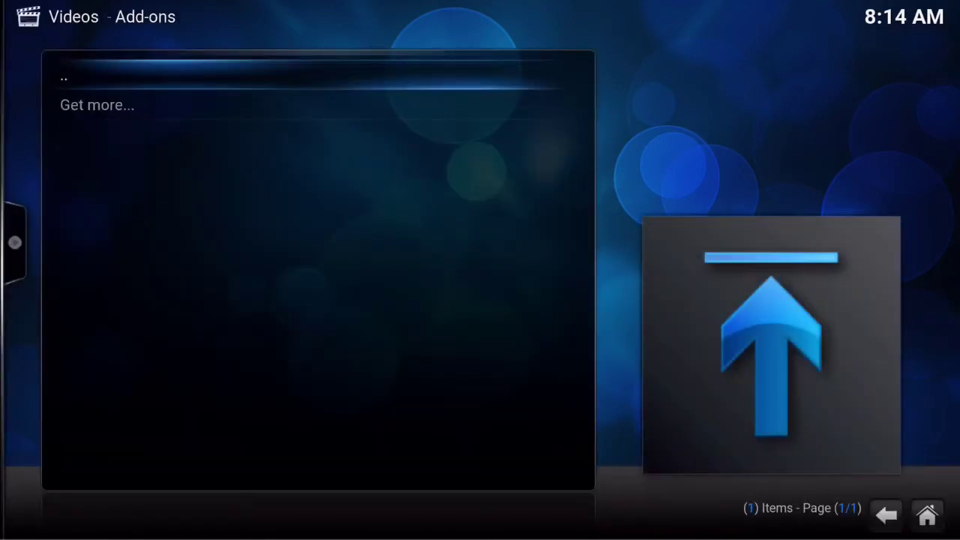
click(129, 67)
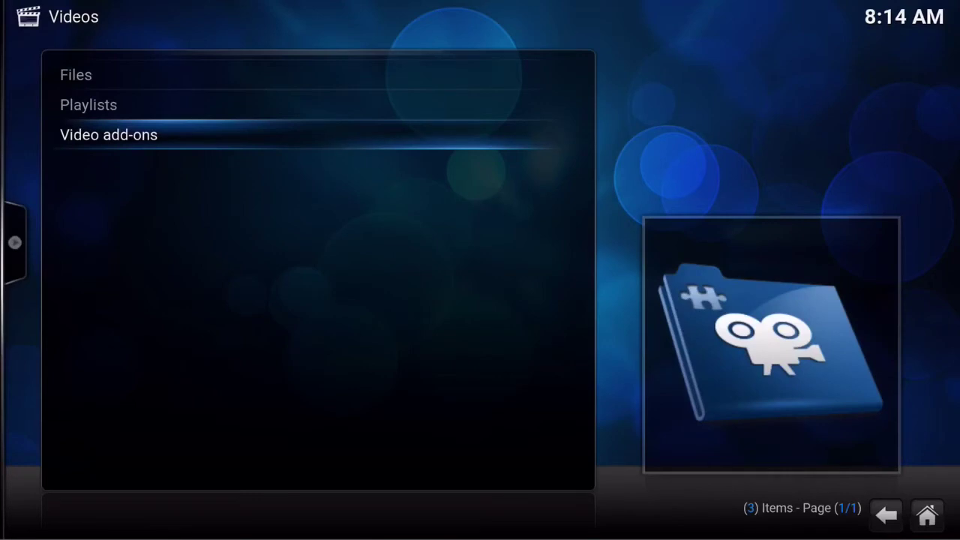
click(103, 57)
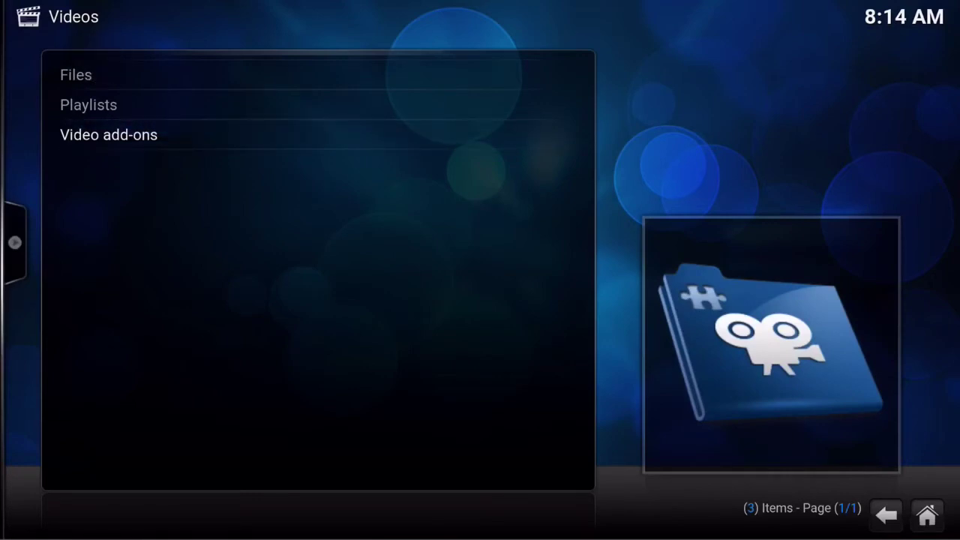
click(131, 73)
click(103, 105)
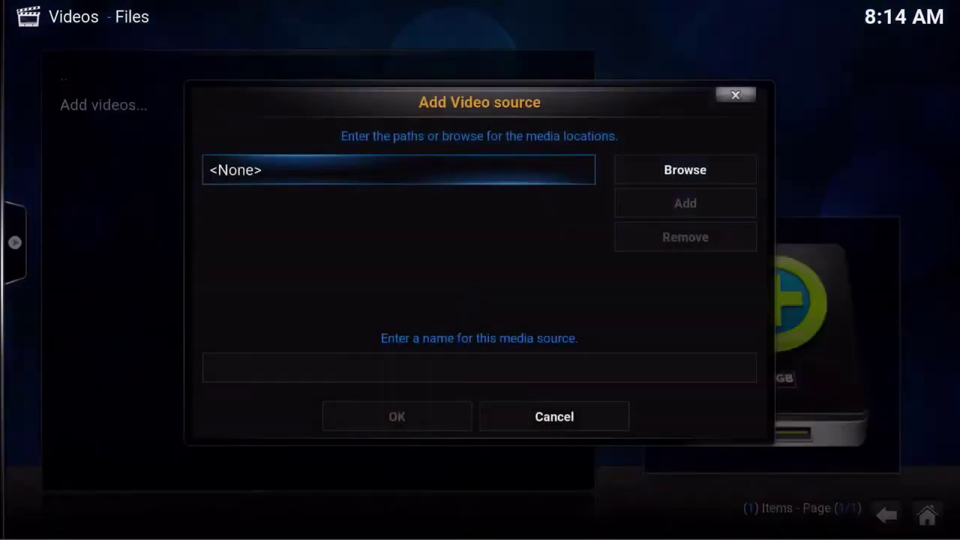
click(553, 411)
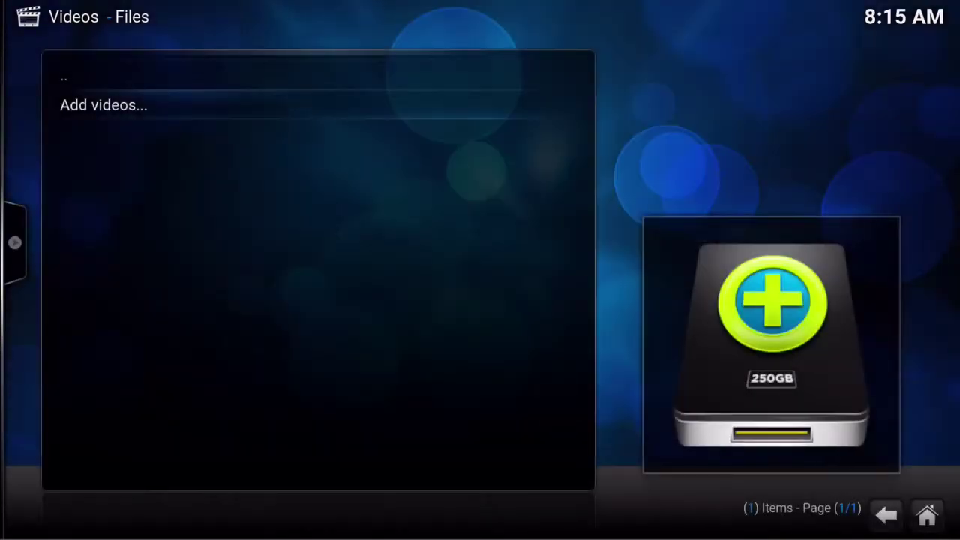
click(886, 513)
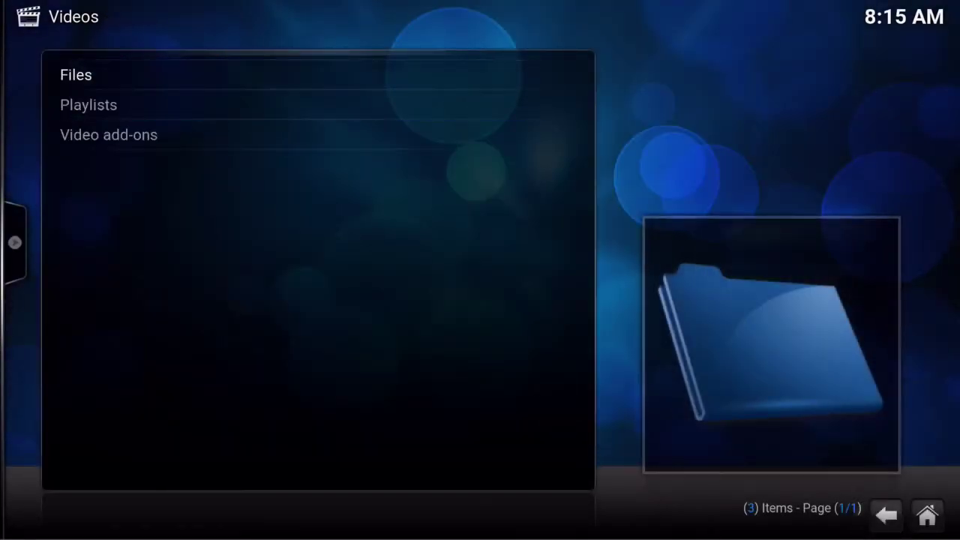
click(108, 135)
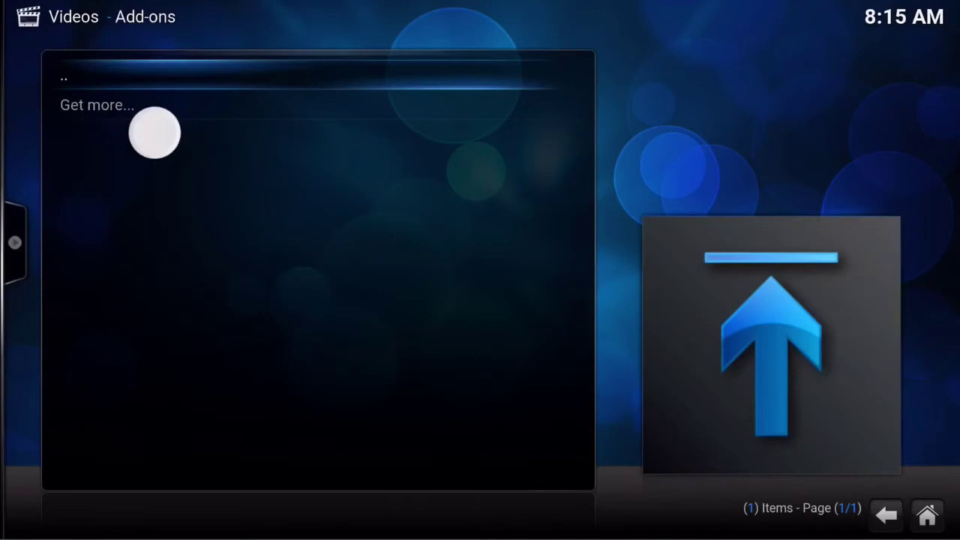
Browse the catalogue of more video add-ons down to the U entries
click(153, 103)
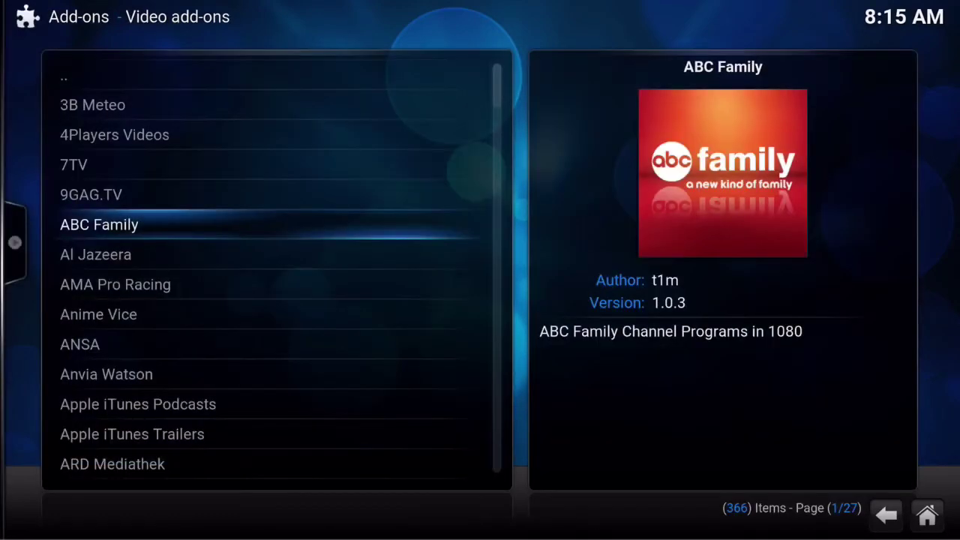
mouse_move(193, 308)
mouse_down()
mouse_move(167, 220)
mouse_move(161, 150)
mouse_up()
mouse_move(185, 225)
mouse_down()
mouse_move(185, 107)
mouse_move(172, 182)
mouse_move(187, 303)
mouse_move(82, 37)
mouse_up()
drag(195, 315, 98, 39)
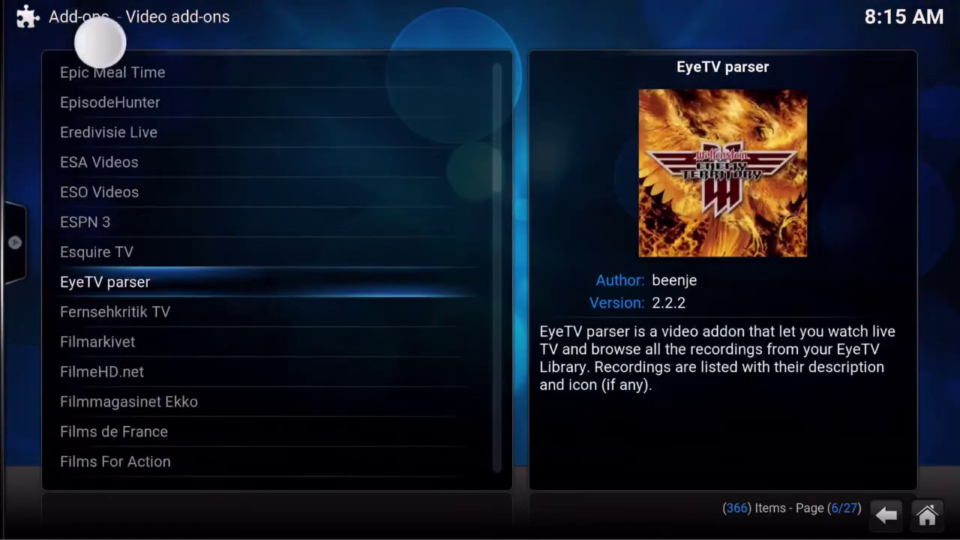
drag(187, 374, 180, 90)
drag(192, 330, 133, 100)
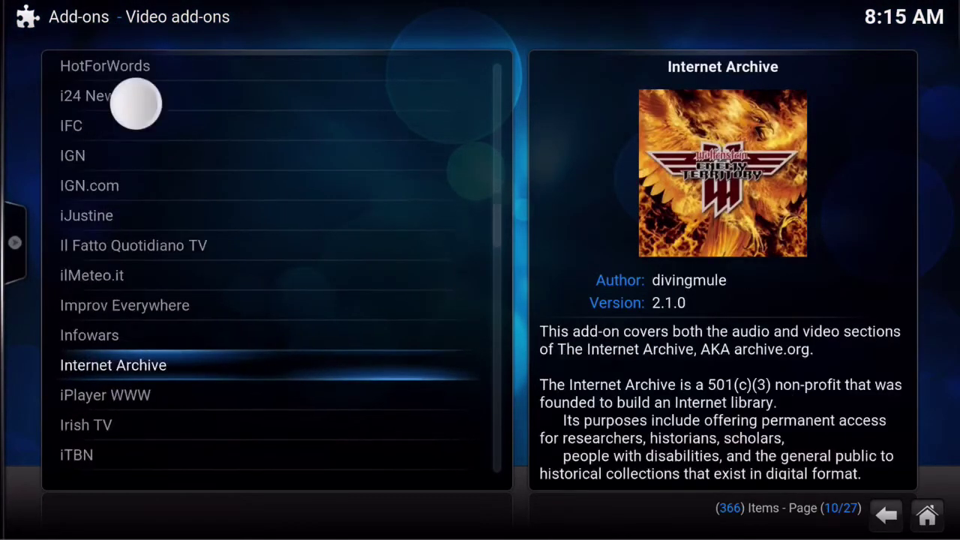
drag(219, 350, 173, 98)
drag(195, 330, 145, 133)
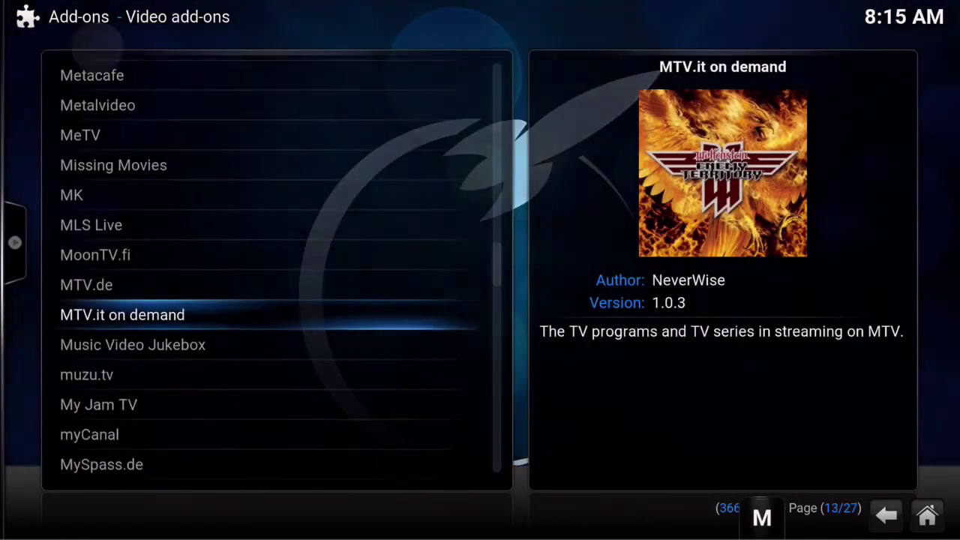
drag(195, 338, 133, 122)
drag(203, 318, 162, 128)
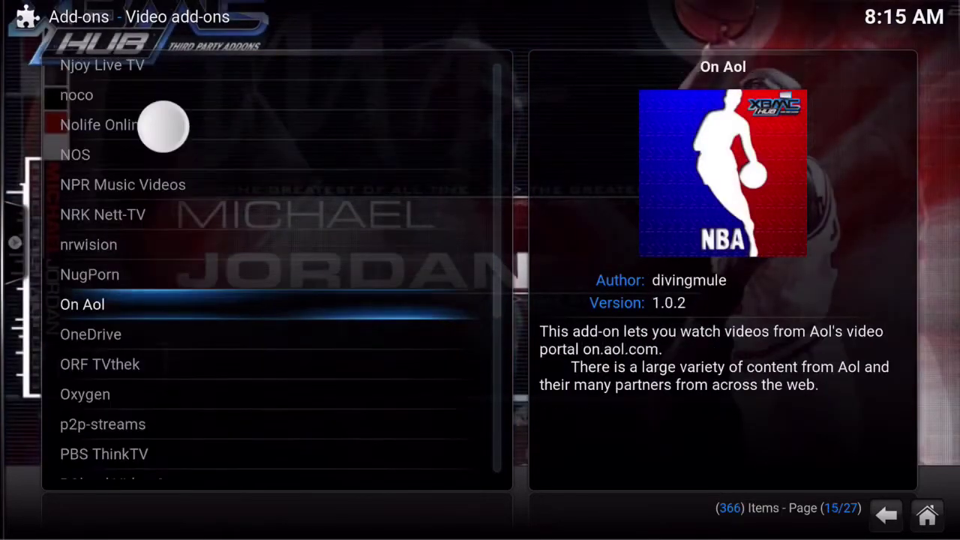
mouse_move(200, 353)
mouse_down()
mouse_move(199, 240)
mouse_move(160, 128)
mouse_move(177, 187)
mouse_move(165, 128)
mouse_move(188, 178)
mouse_up()
mouse_move(212, 353)
mouse_down()
mouse_move(150, 98)
mouse_move(206, 259)
mouse_move(128, 82)
mouse_up()
drag(210, 330, 184, 160)
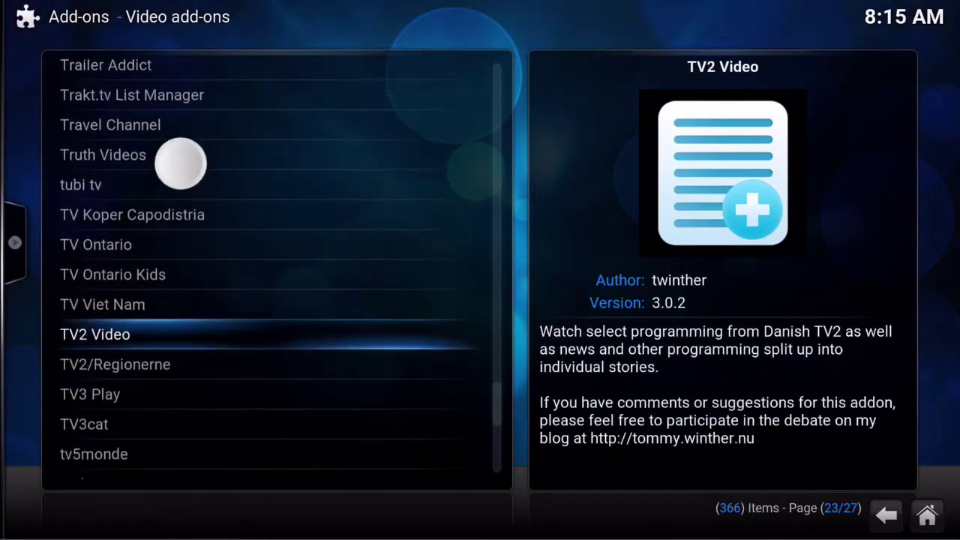
drag(242, 352, 169, 135)
drag(218, 330, 202, 201)
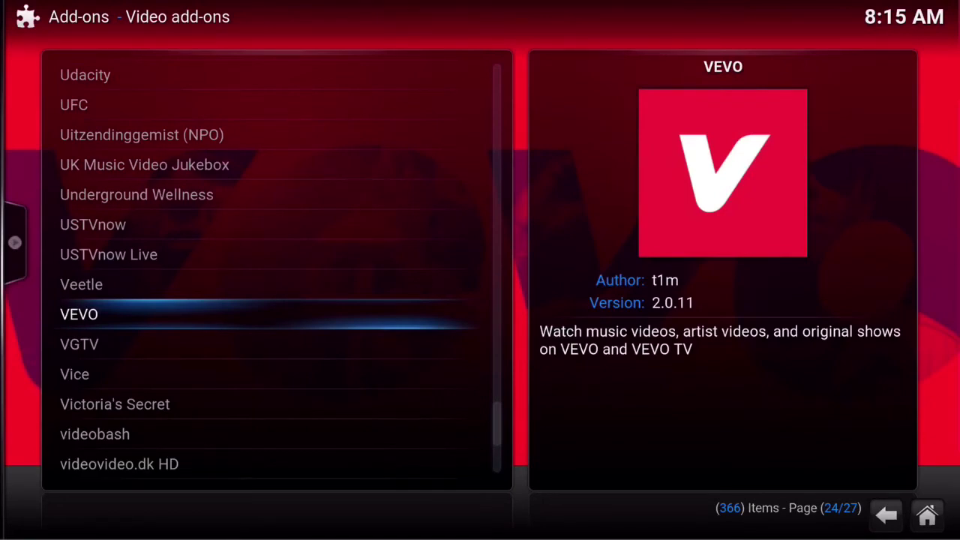
Install USTVnow Live, then launch it from the Video add-ons list
click(193, 251)
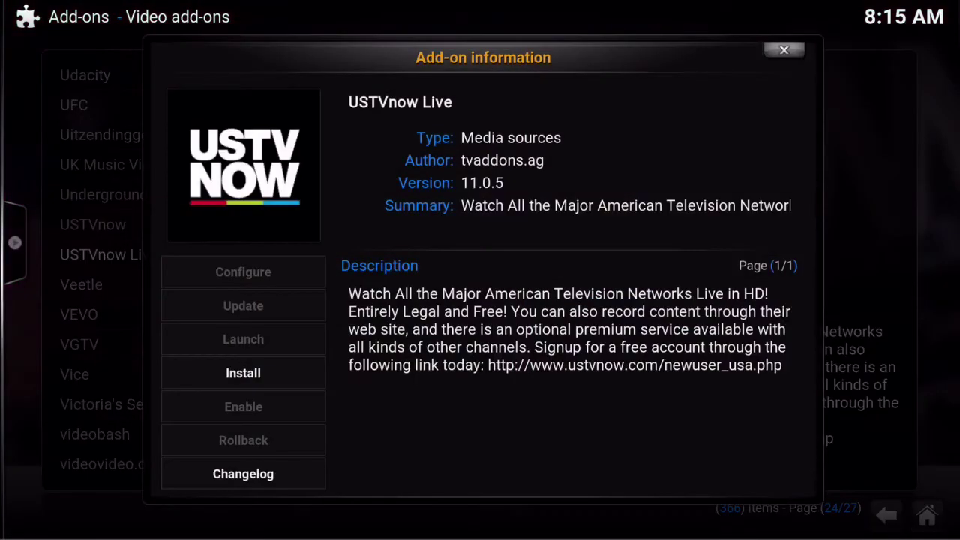
click(243, 373)
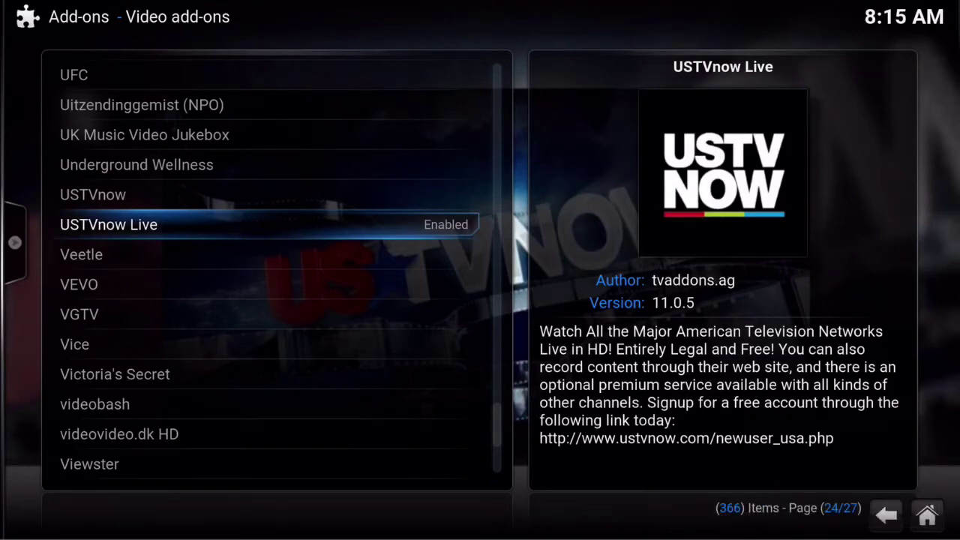
key(Escape)
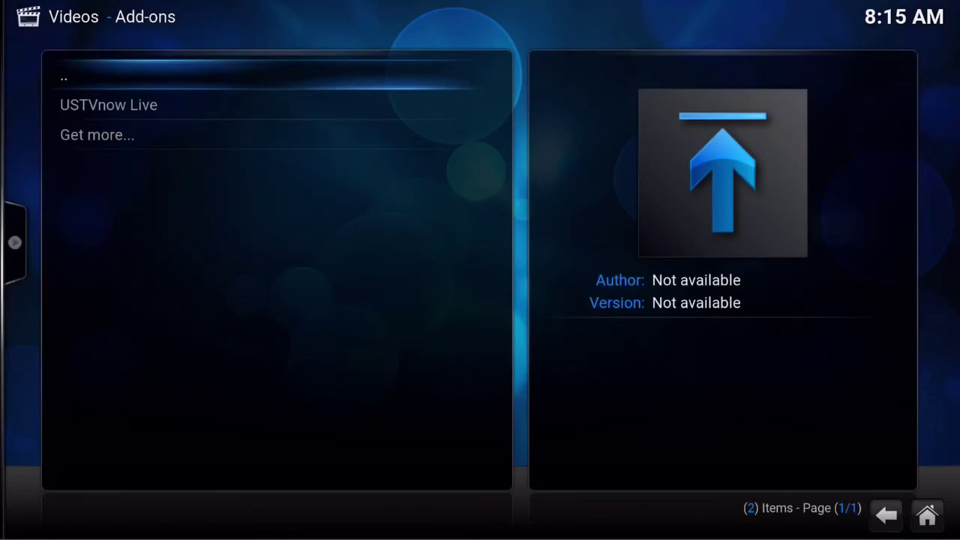
click(97, 135)
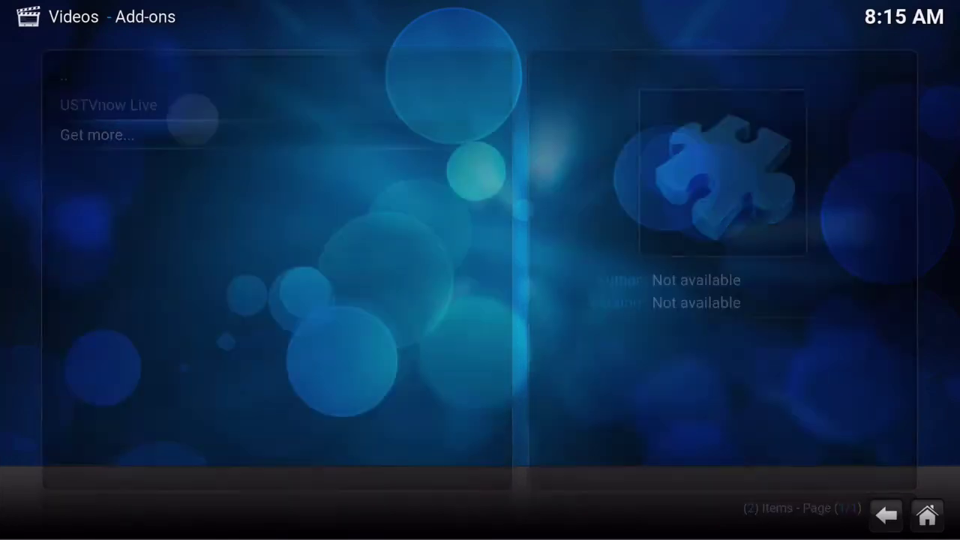
click(882, 515)
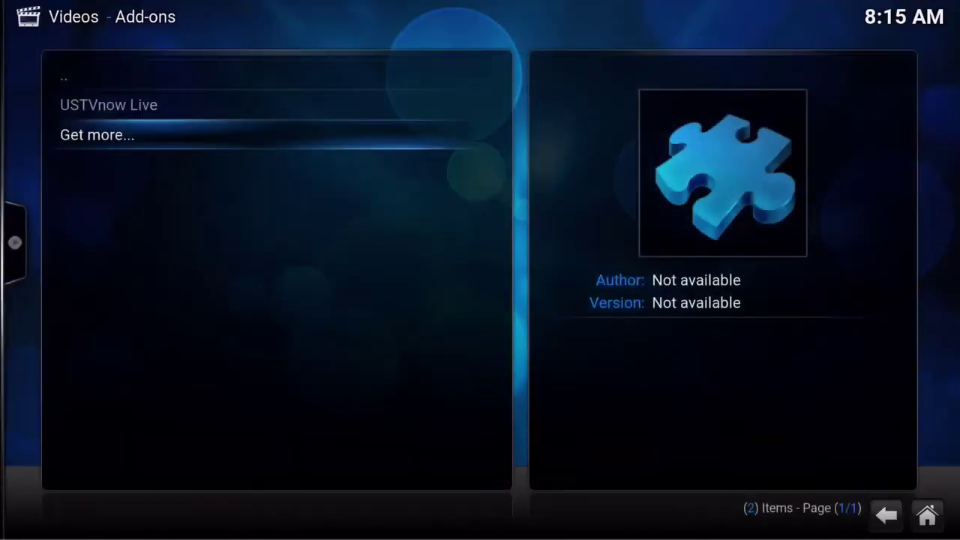
click(109, 105)
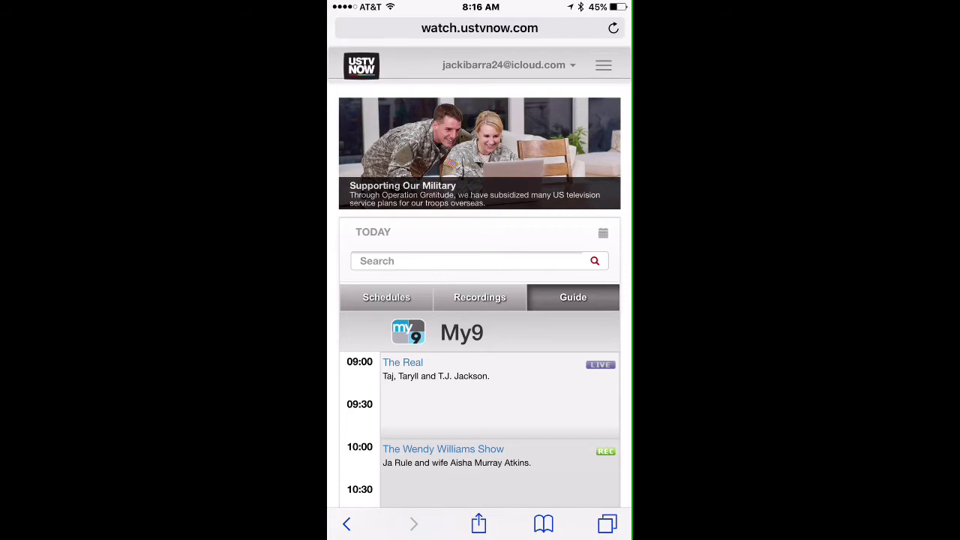
Open the USTVnow account settings and look over the Modify your Subscription options
click(503, 65)
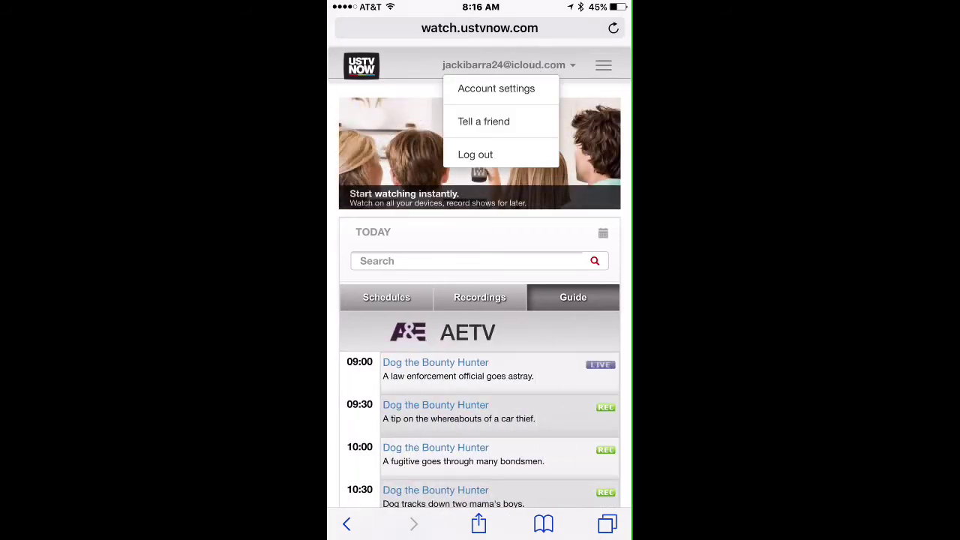
click(496, 88)
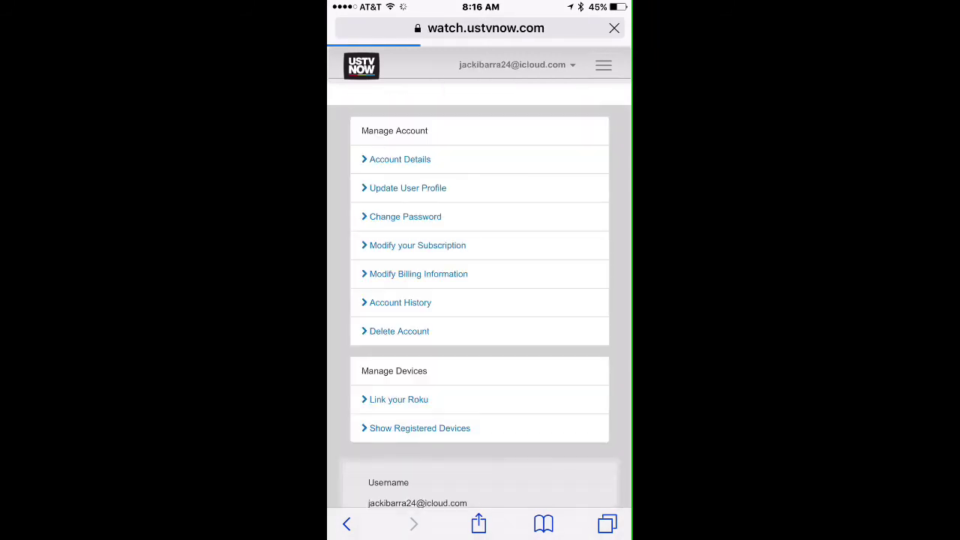
click(384, 248)
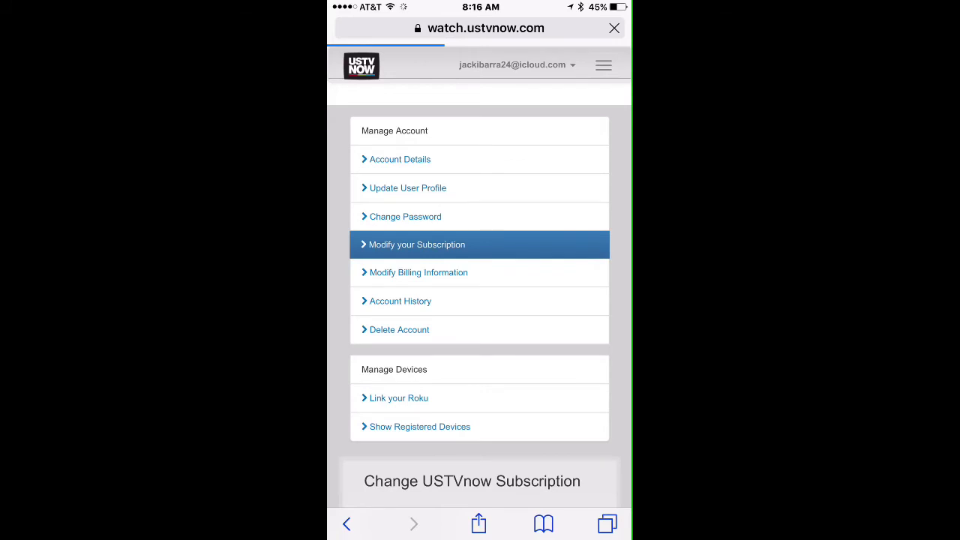
scroll(392, 285, down, 2)
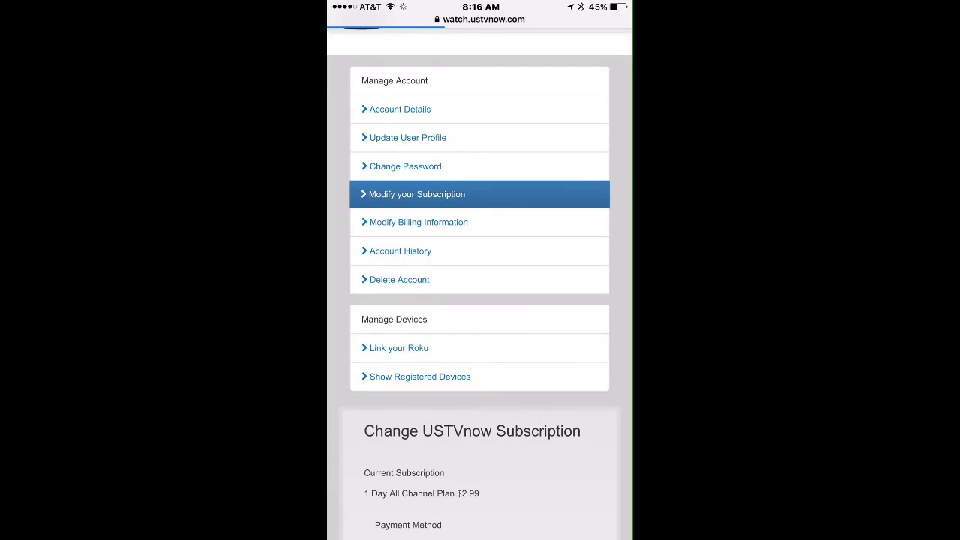
scroll(375, 261, down, 10)
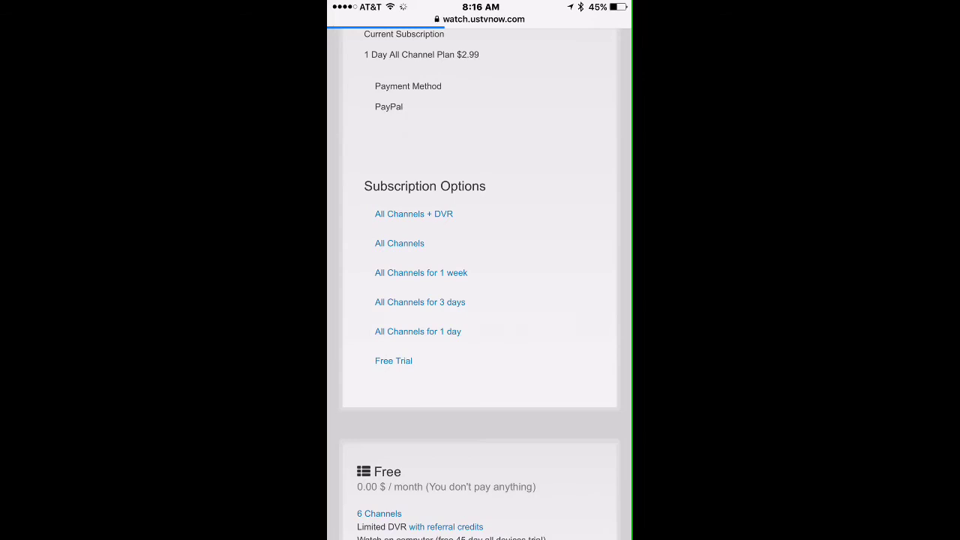
scroll(392, 220, up, 1)
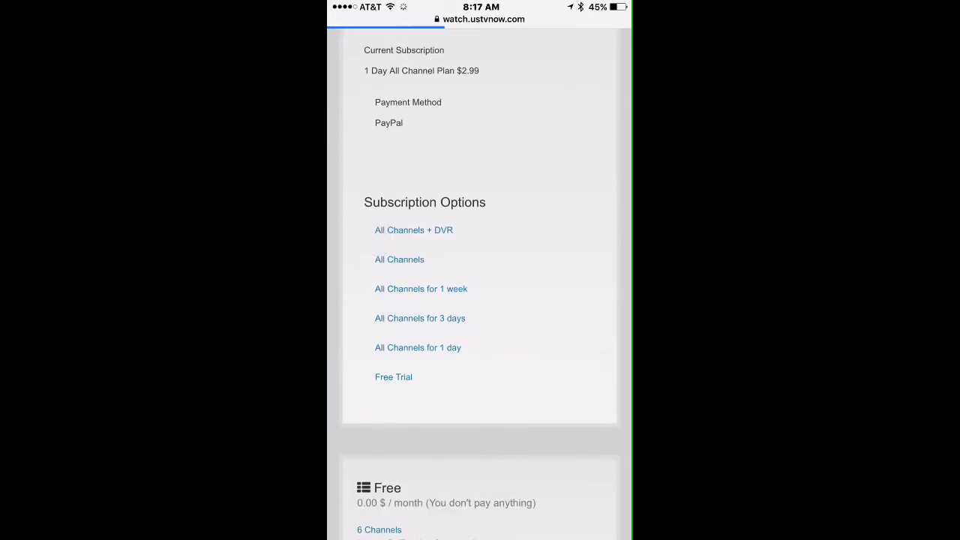
Pick the All Channels for 1 day plan, review it, then go to the iPhone home screen
click(423, 349)
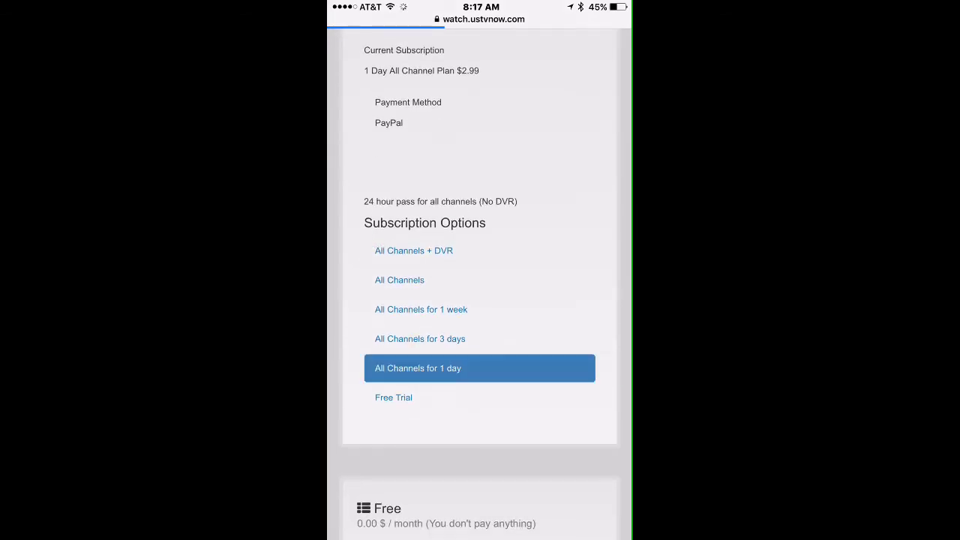
scroll(401, 349, down, 3)
scroll(387, 328, up, 2)
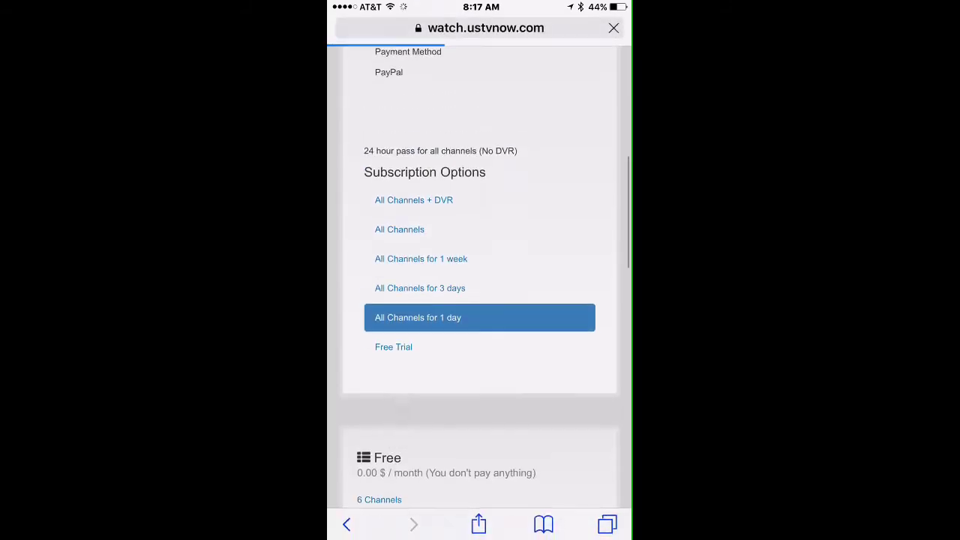
scroll(350, 225, down, 8)
scroll(349, 225, up, 4)
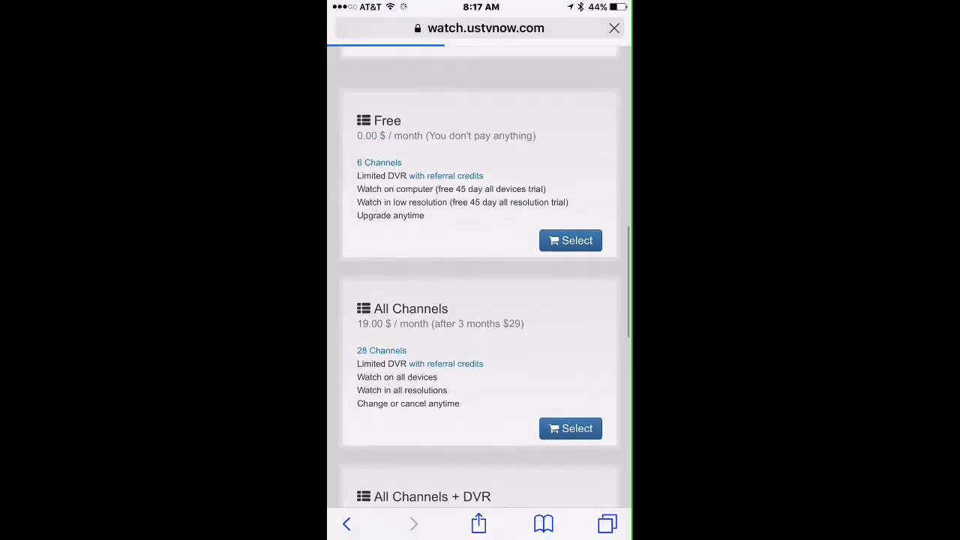
scroll(405, 374, up, 15)
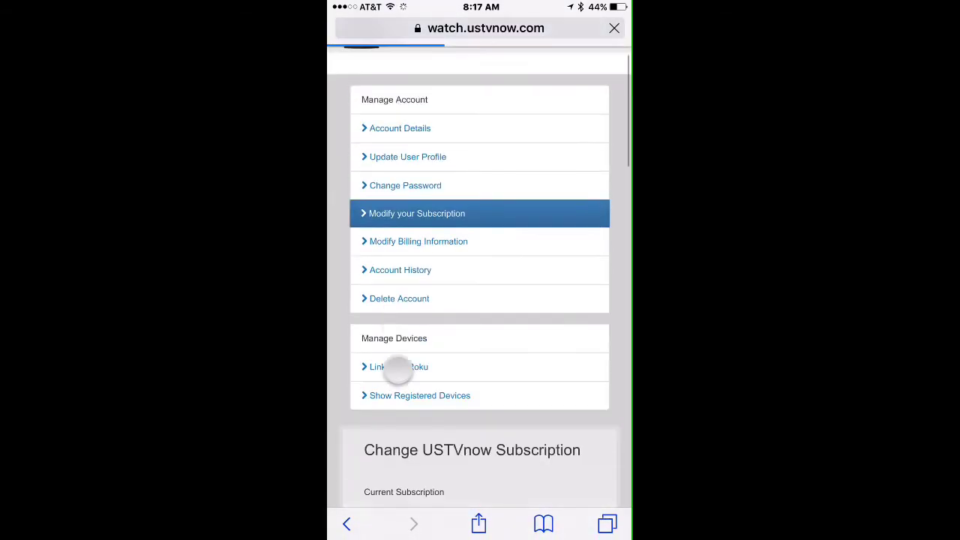
scroll(397, 367, down, 5)
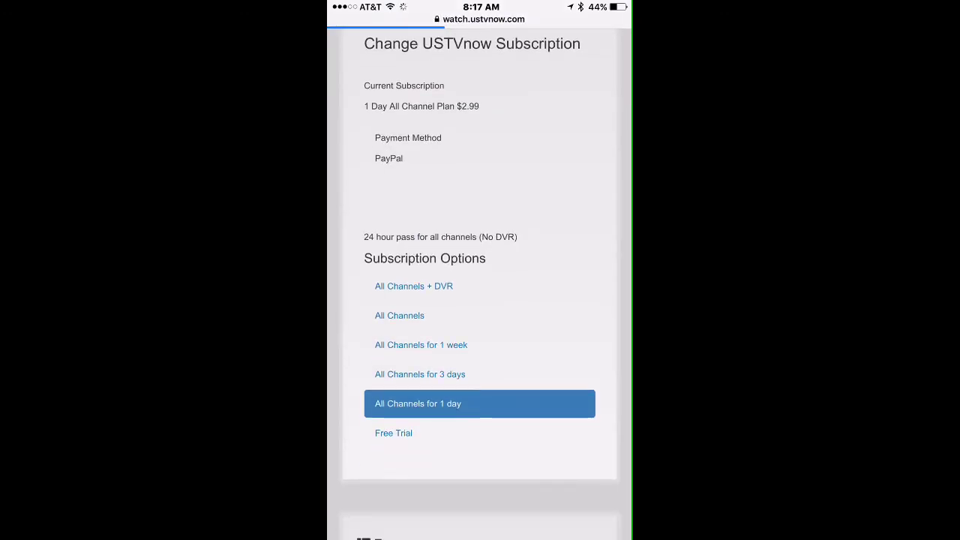
scroll(480, 300, down, 3)
scroll(480, 300, up, 9)
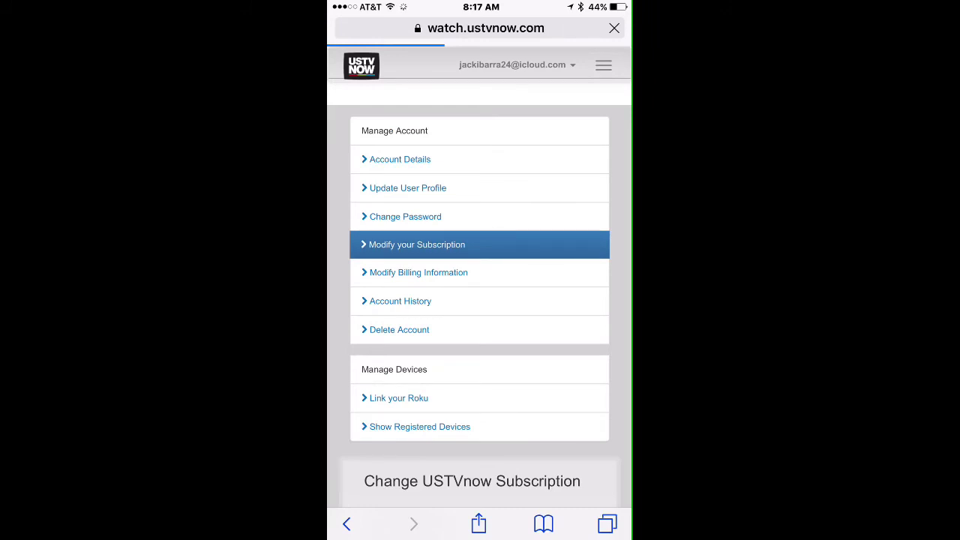
scroll(375, 300, down, 10)
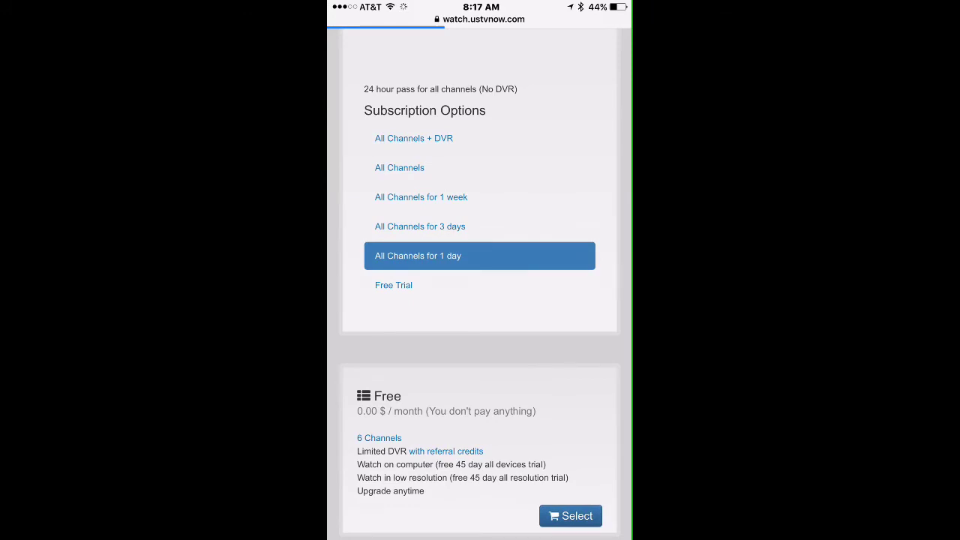
scroll(458, 390, up, 2)
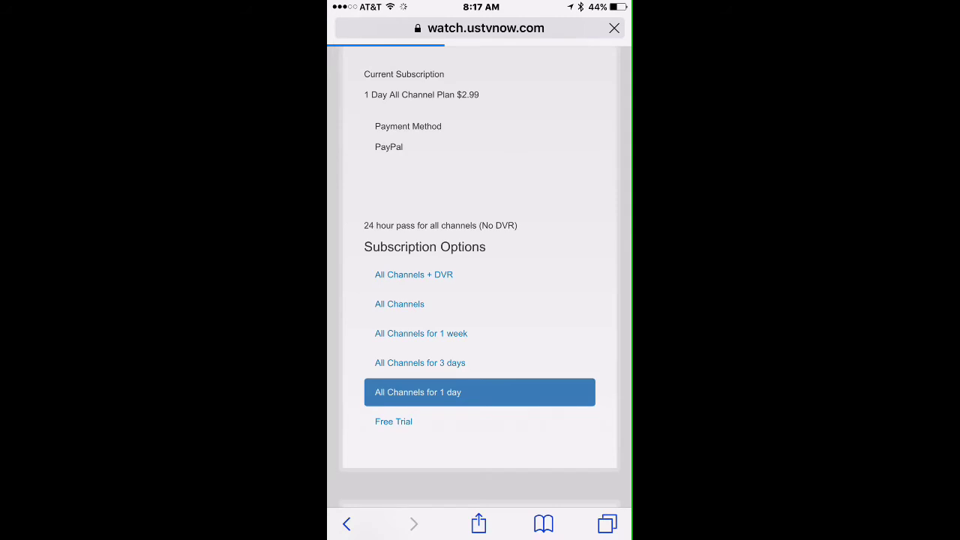
key(super)
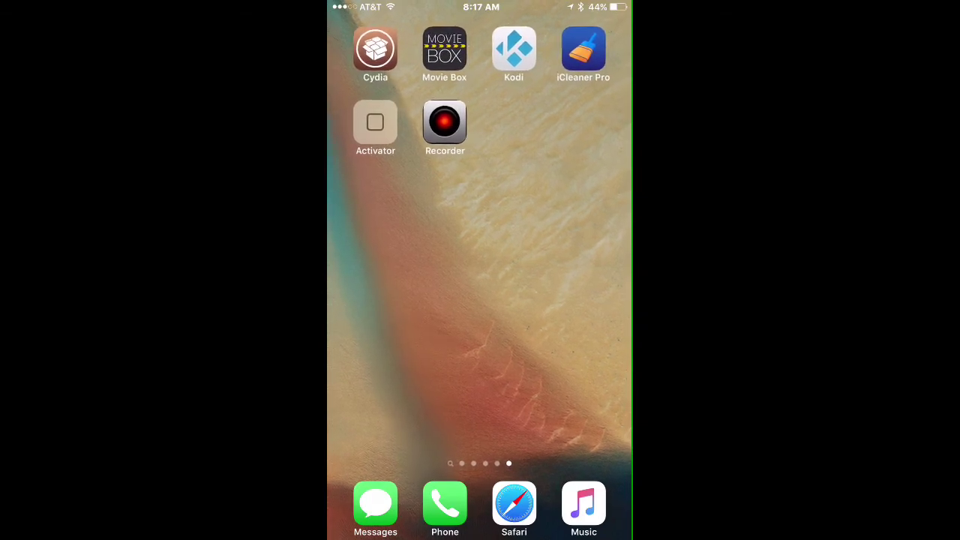
Reopen Kodi and fill in the USTVnow Live login with the account e-mail and password
click(514, 50)
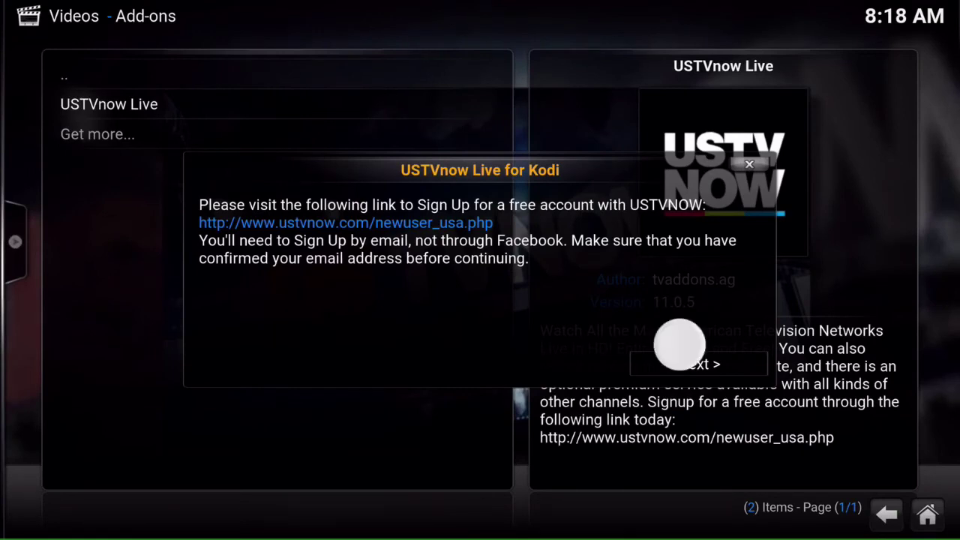
click(703, 363)
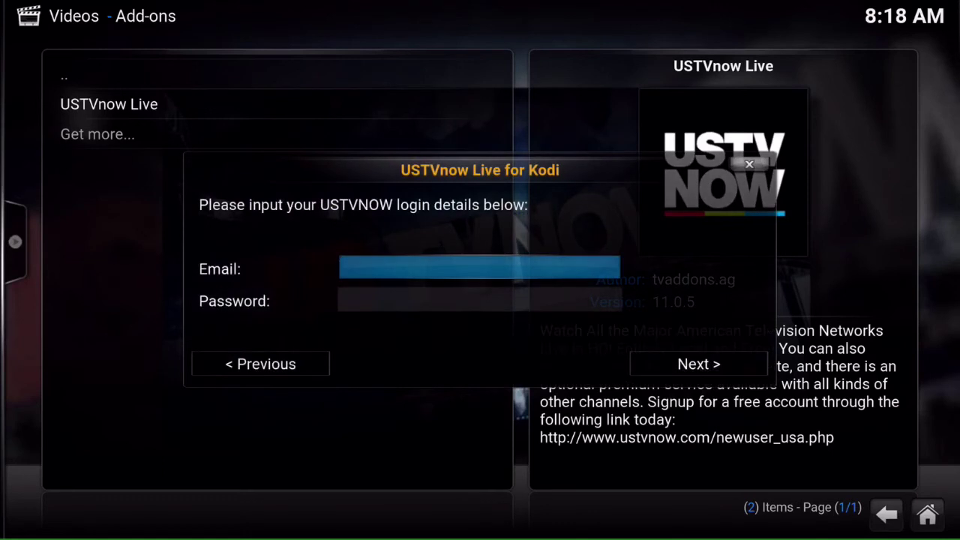
click(449, 267)
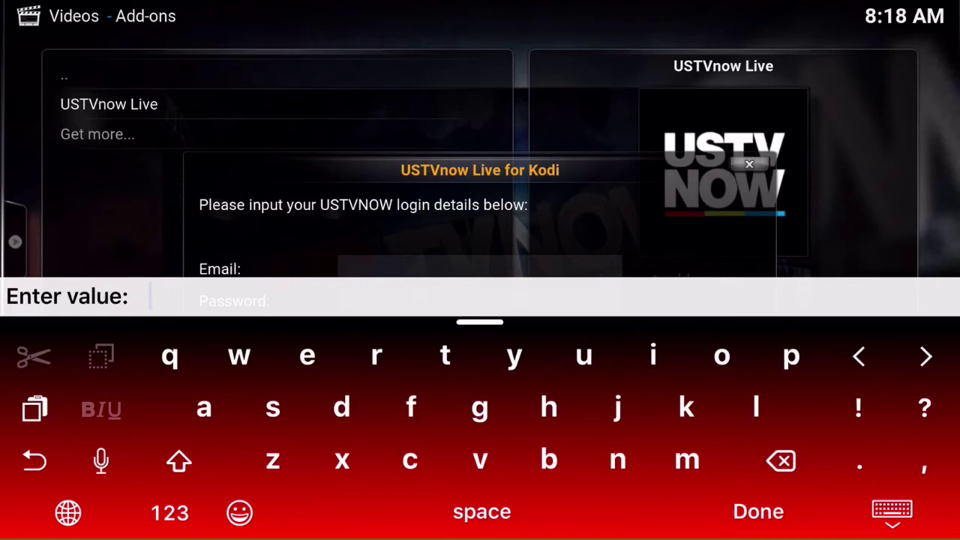
click(617, 407)
click(201, 395)
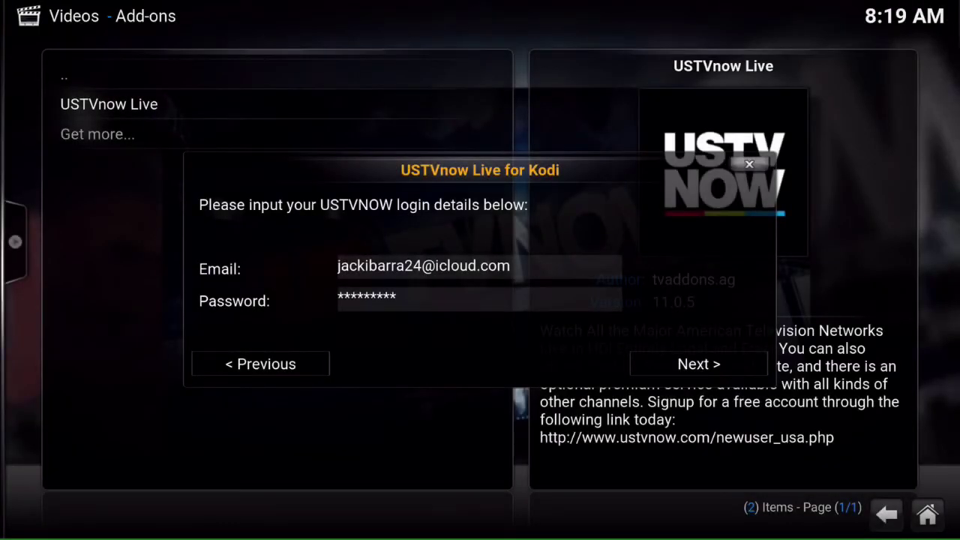
click(675, 358)
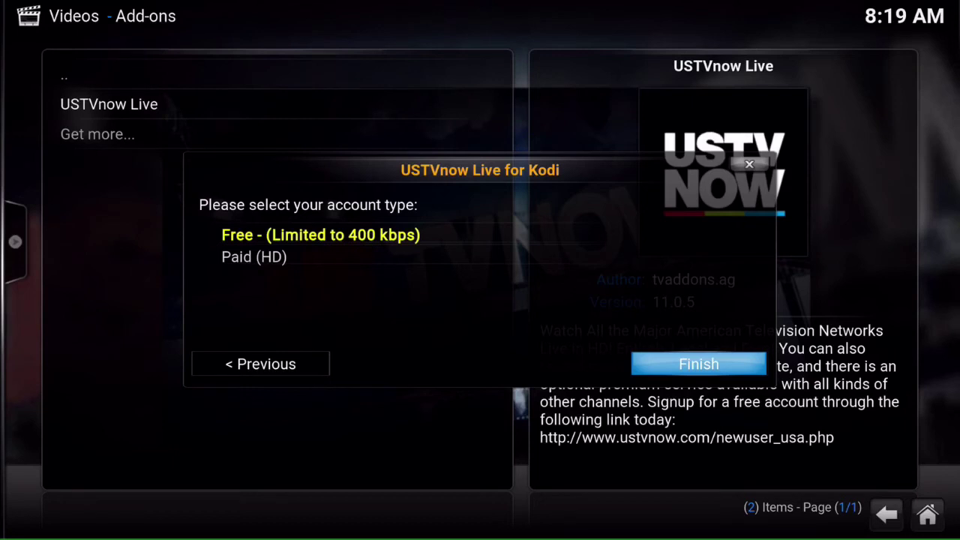
Select the Paid (HD) account type and finish the USTVnow Live setup
key(Up)
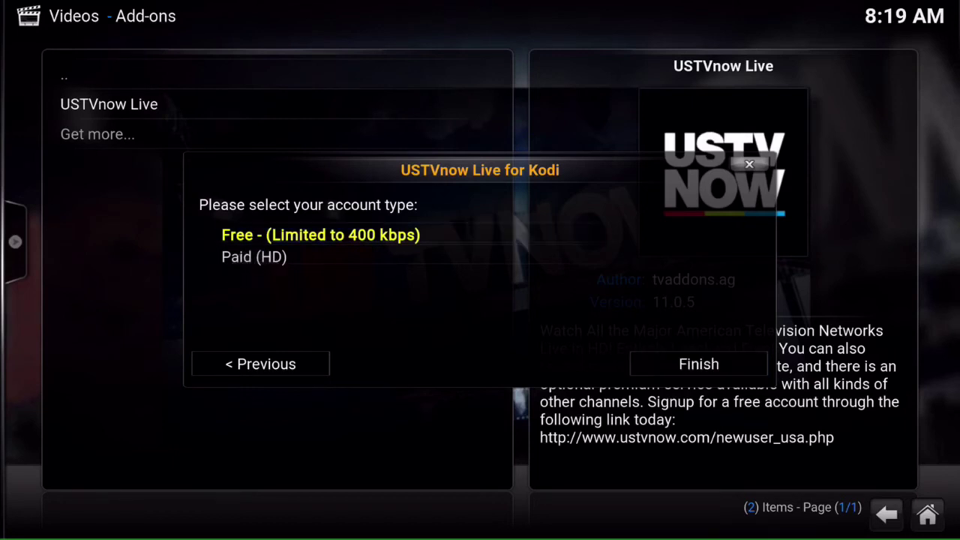
key(Down)
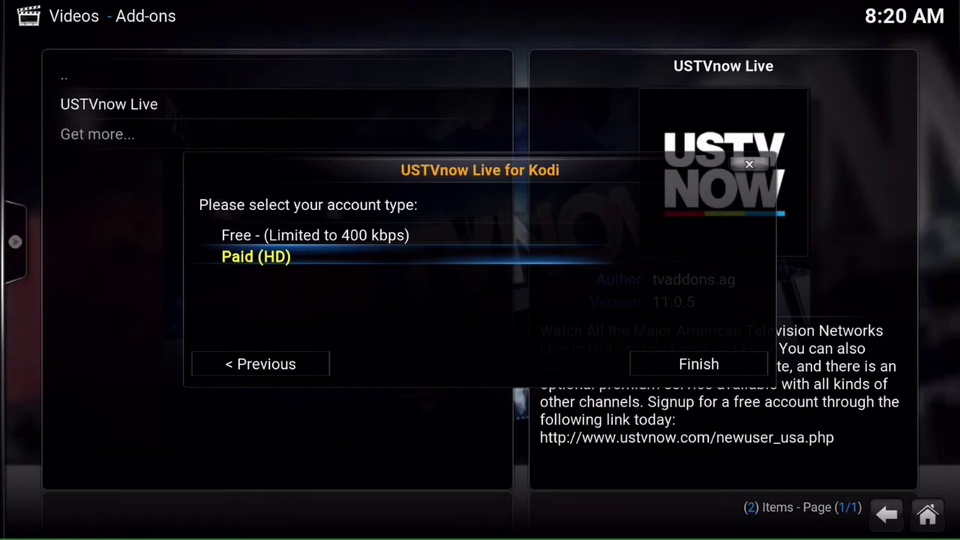
key(Down)
key(Return)
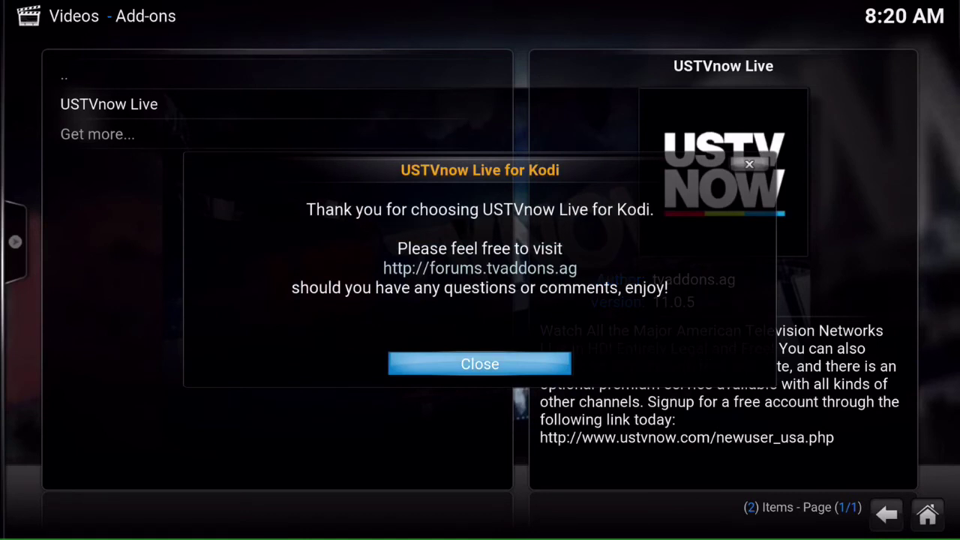
Dismiss the thank-you message, open the Live list, and play then stop Cartoon Network - Looney Tunes
key(Return)
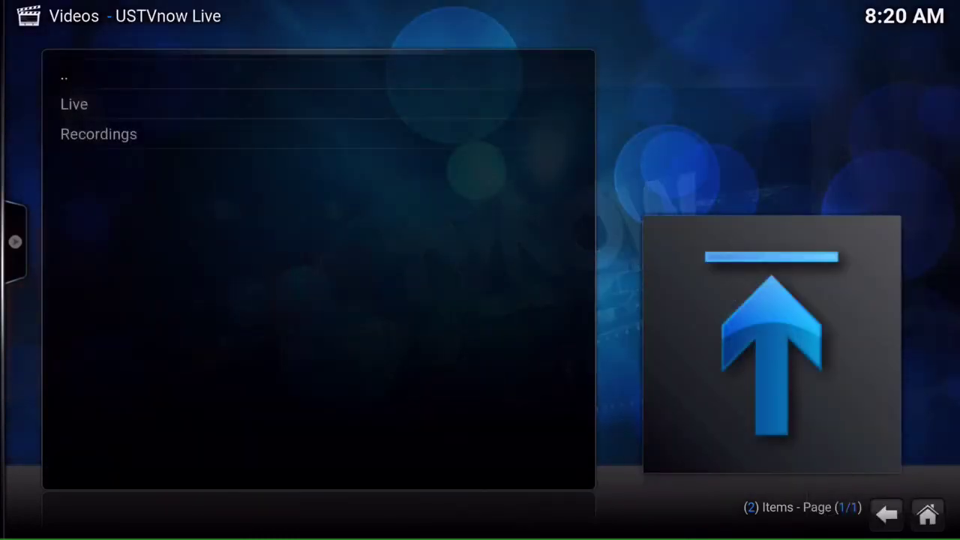
click(155, 102)
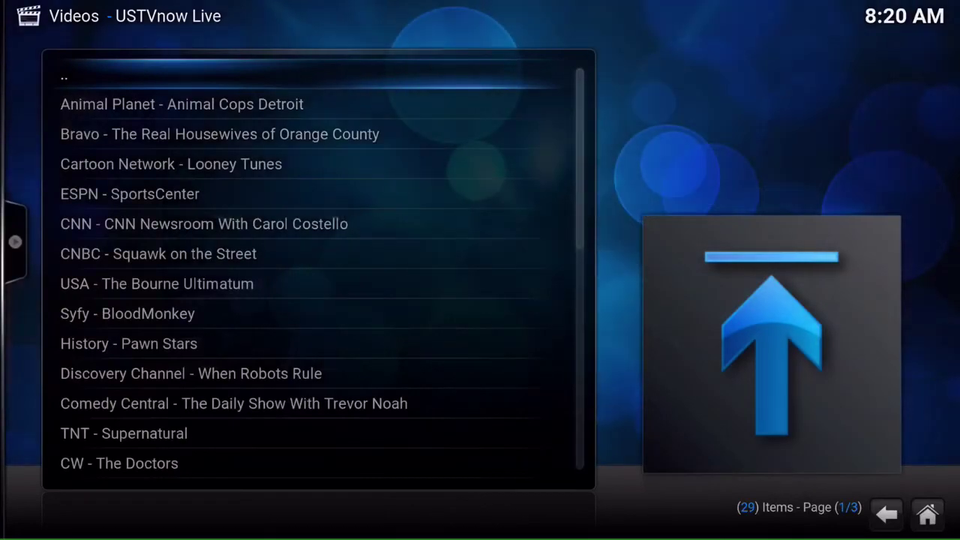
scroll(176, 154, down, 5)
scroll(188, 193, down, 7)
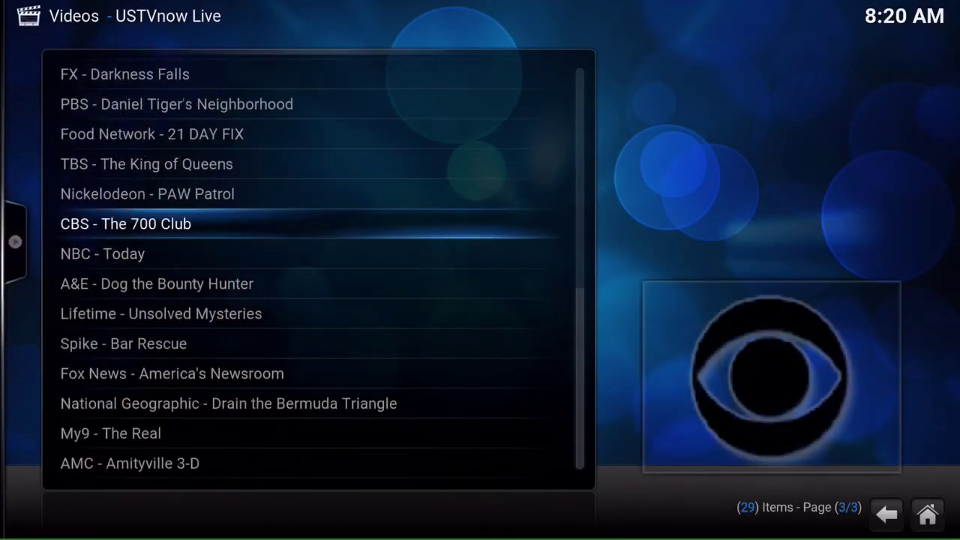
scroll(120, 263, up, 15)
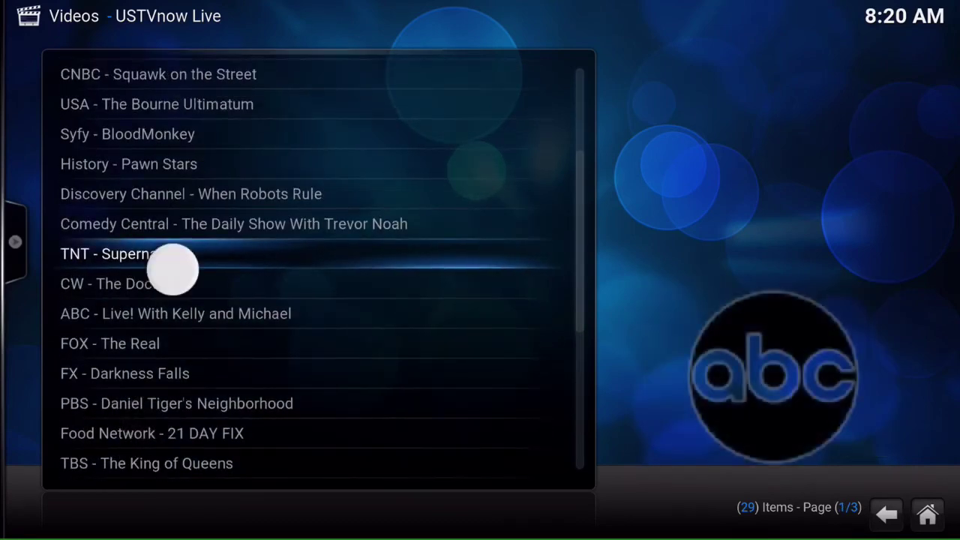
scroll(204, 375, up, 1)
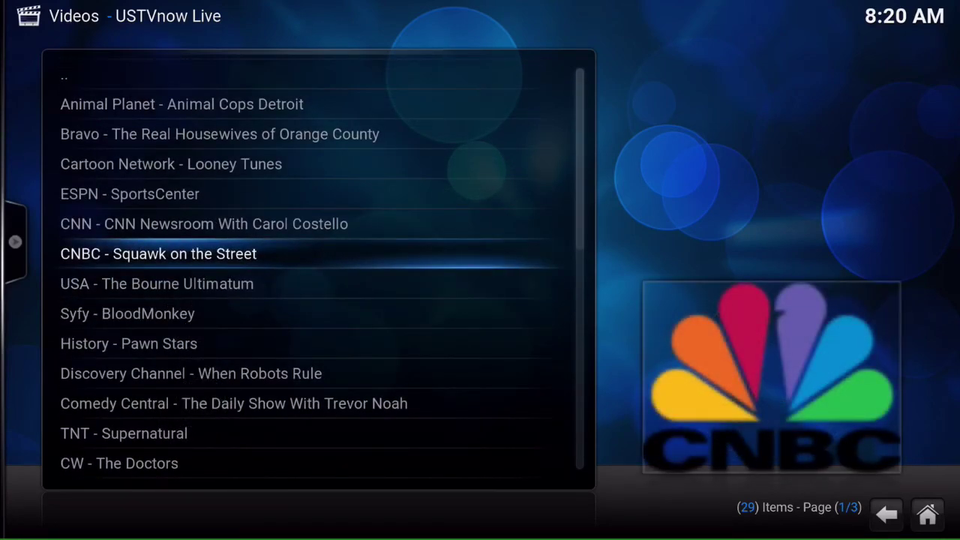
click(171, 163)
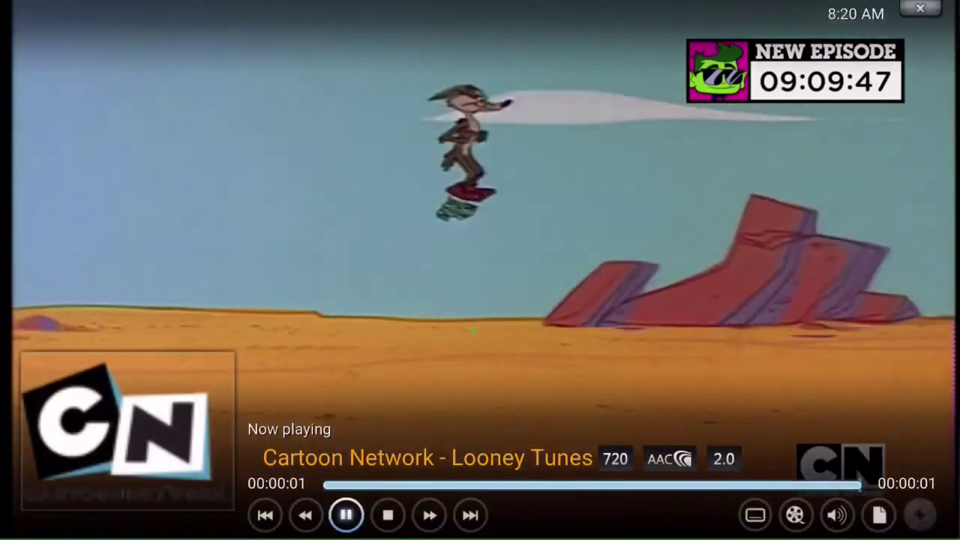
key(Right)
key(Return)
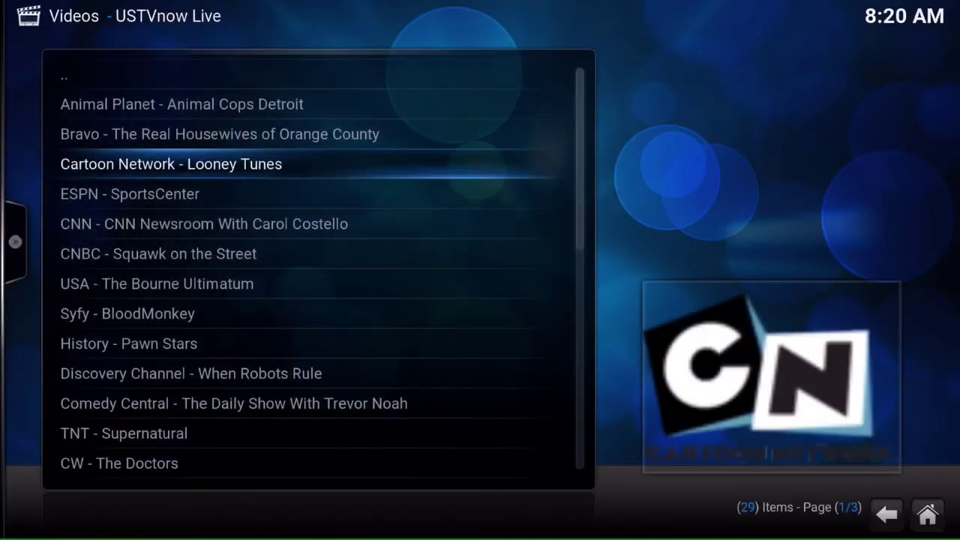
Stream FOX - The Real from the channel list, then return to the USTVnow Live folder
scroll(184, 214, down, 1)
scroll(202, 51, down, 5)
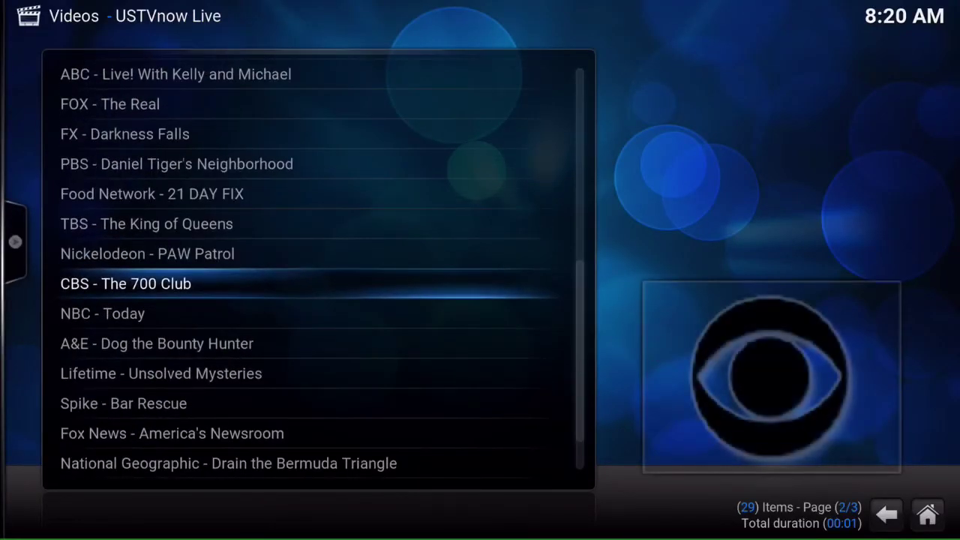
mouse_move(183, 202)
mouse_down()
mouse_move(175, 118)
mouse_move(225, 474)
mouse_up()
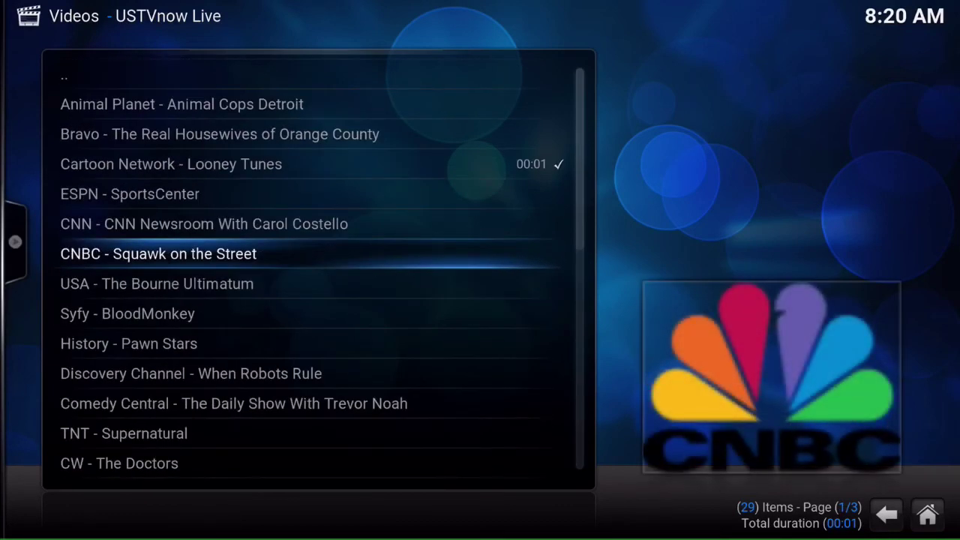
mouse_move(180, 375)
mouse_down()
mouse_move(176, 229)
mouse_move(146, 202)
mouse_move(152, 220)
mouse_move(143, 172)
mouse_move(144, 184)
mouse_move(124, 142)
mouse_move(122, 105)
mouse_up()
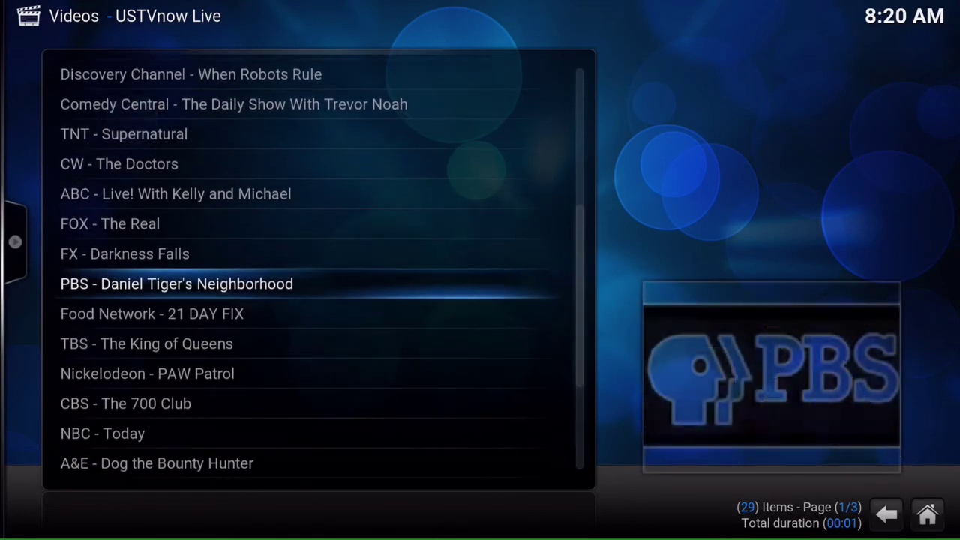
mouse_move(168, 247)
mouse_down()
mouse_move(167, 203)
mouse_move(150, 176)
mouse_up()
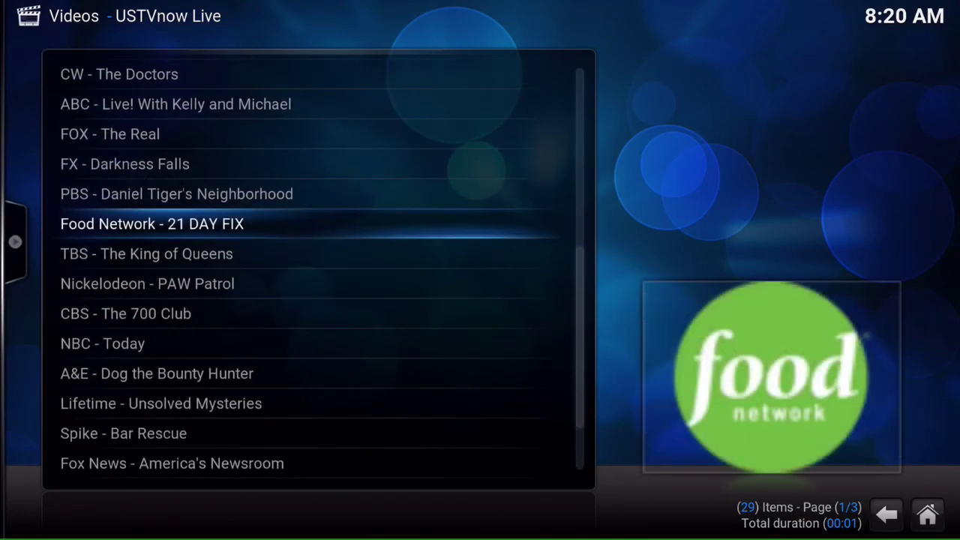
drag(204, 303, 211, 344)
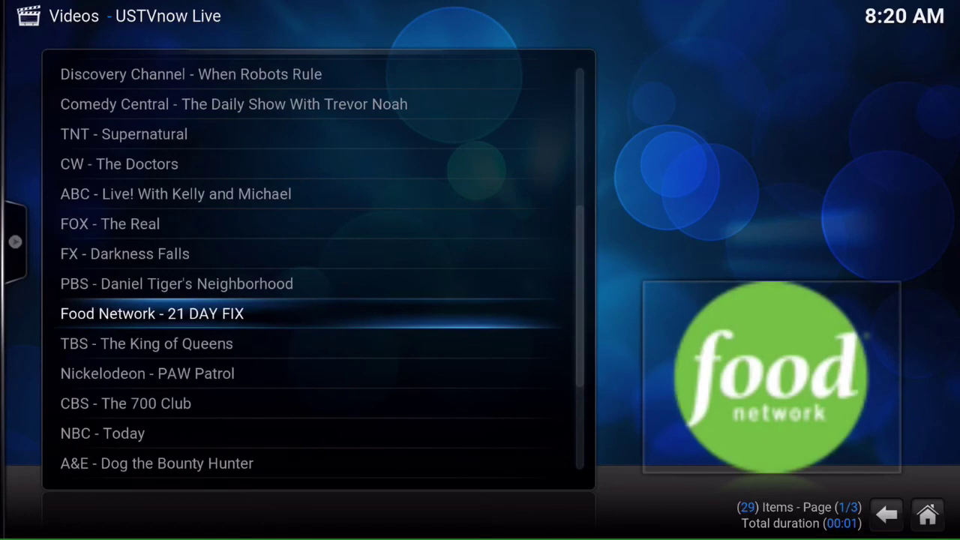
click(158, 223)
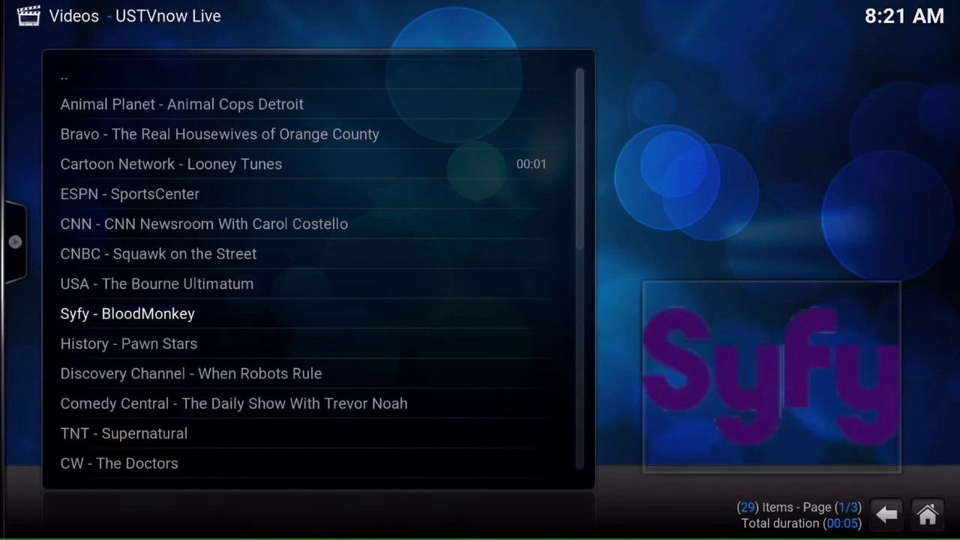
click(879, 517)
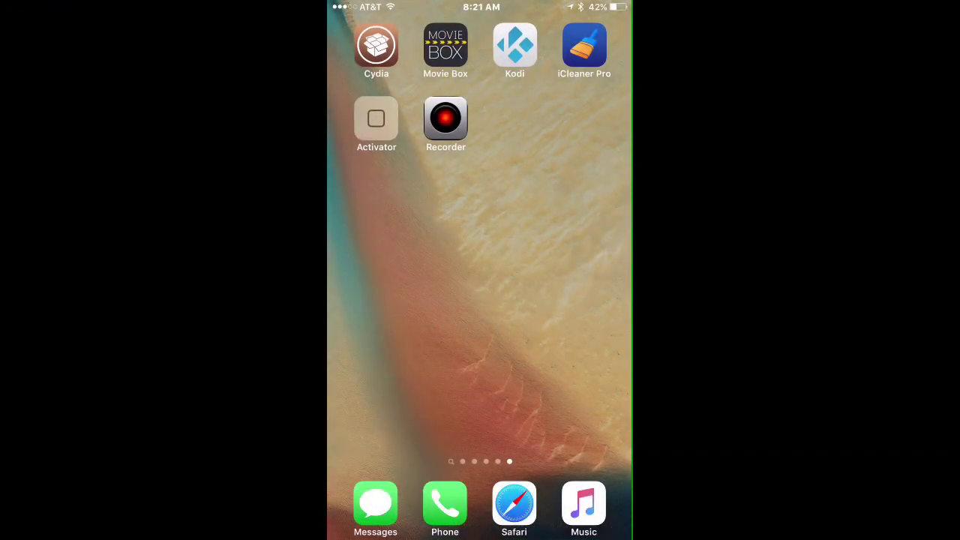
click(514, 504)
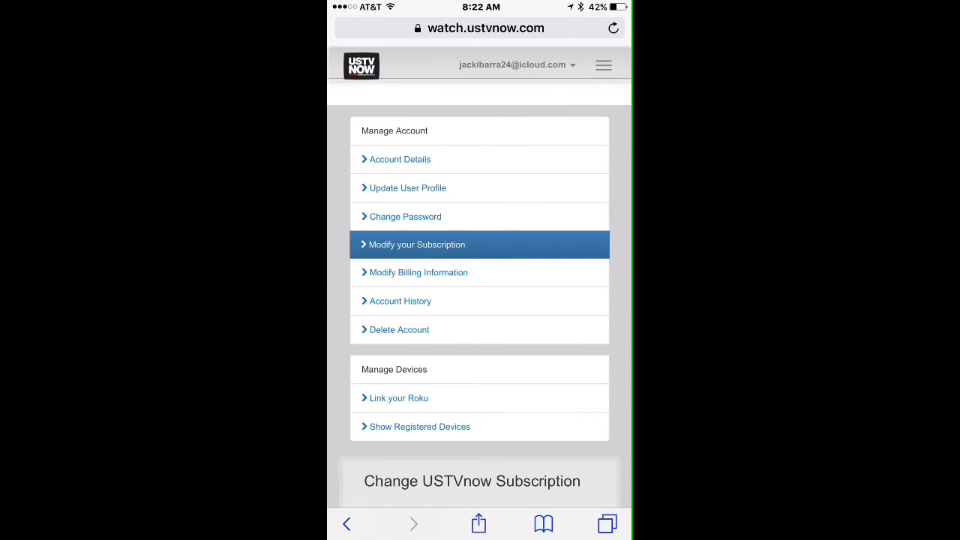
key(super)
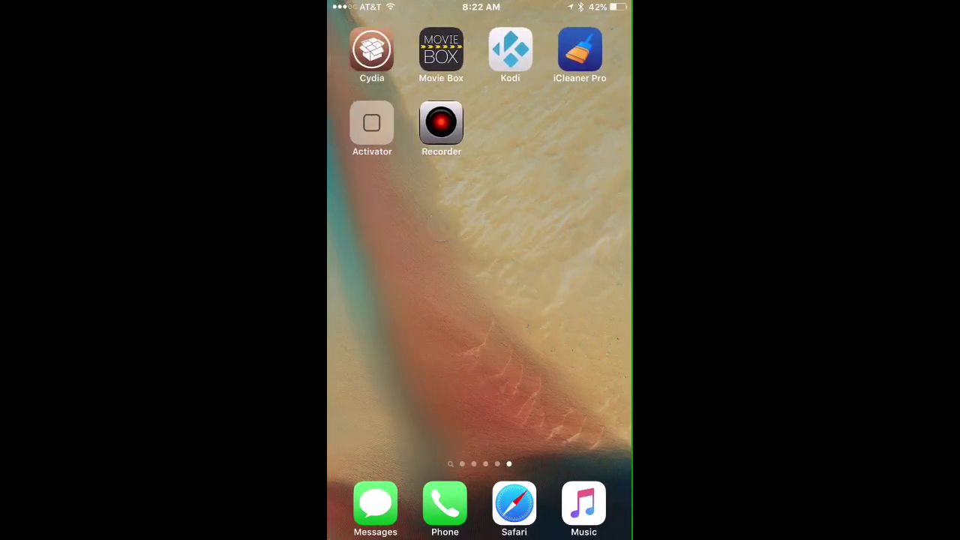
Swipe between the Kodi, Running and games pages, ending on the QuizUp, Jenga and Words page
mouse_move(395, 225)
mouse_down()
mouse_move(570, 225)
mouse_move(375, 225)
mouse_move(360, 234)
mouse_up()
drag(525, 234, 360, 234)
drag(464, 235, 420, 234)
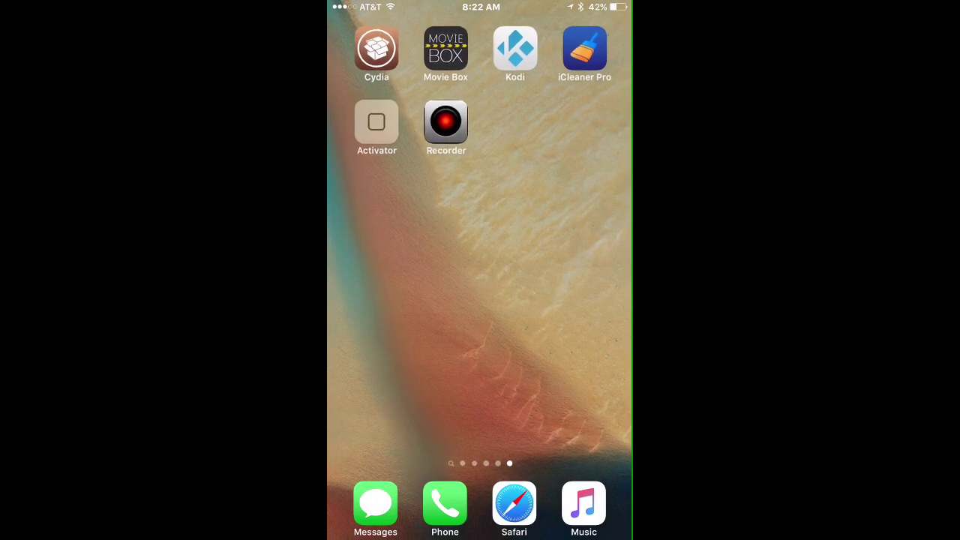
drag(360, 247, 570, 248)
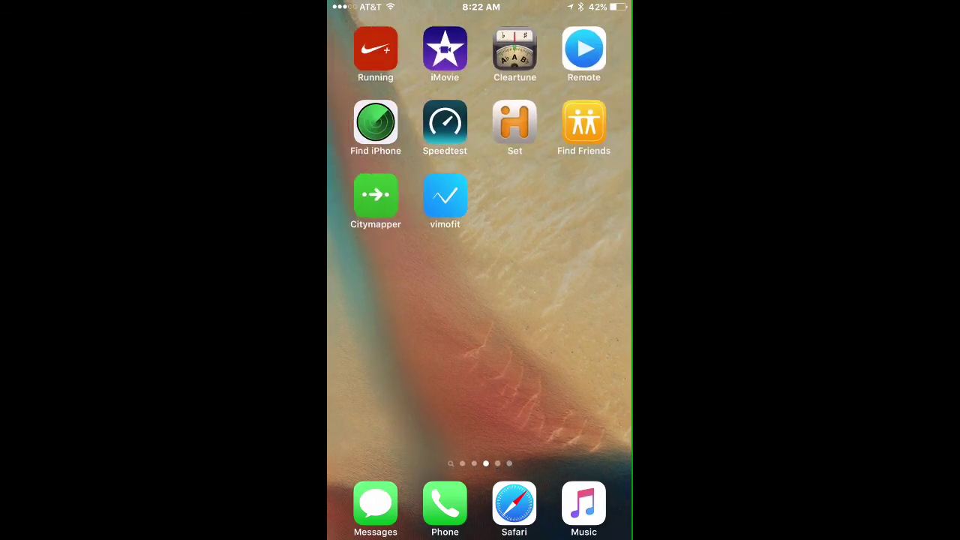
mouse_move(375, 360)
mouse_down()
mouse_move(570, 360)
mouse_move(570, 371)
mouse_up()
drag(375, 300, 570, 300)
drag(532, 259, 360, 259)
drag(570, 259, 360, 258)
drag(570, 258, 360, 259)
drag(525, 261, 460, 262)
drag(375, 251, 570, 251)
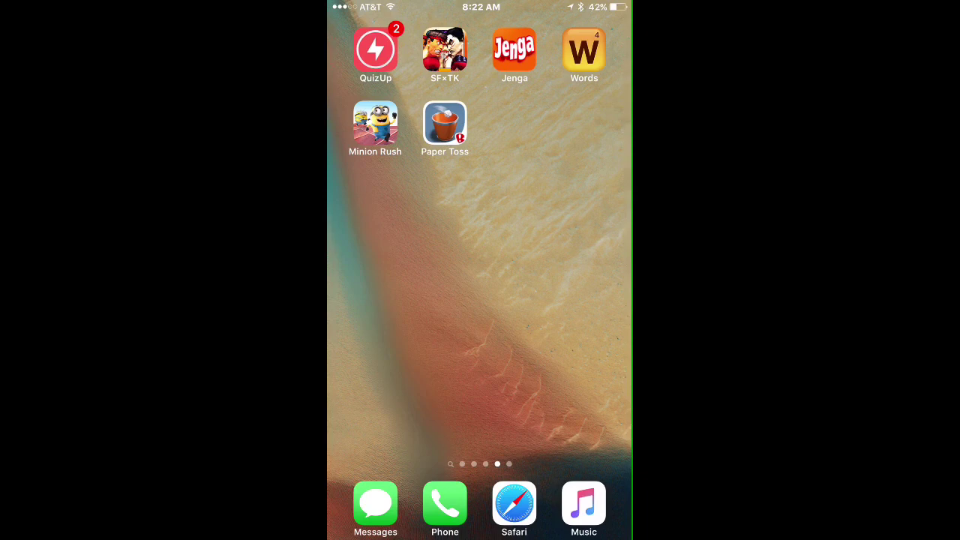
drag(375, 328, 570, 328)
mouse_move(407, 327)
mouse_down()
mouse_move(593, 328)
mouse_move(360, 328)
mouse_up()
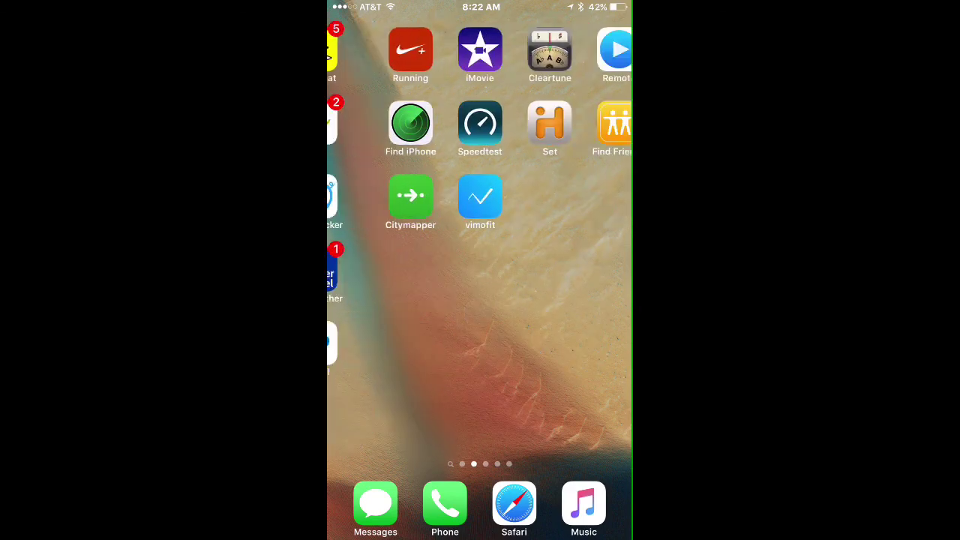
drag(570, 327, 360, 327)
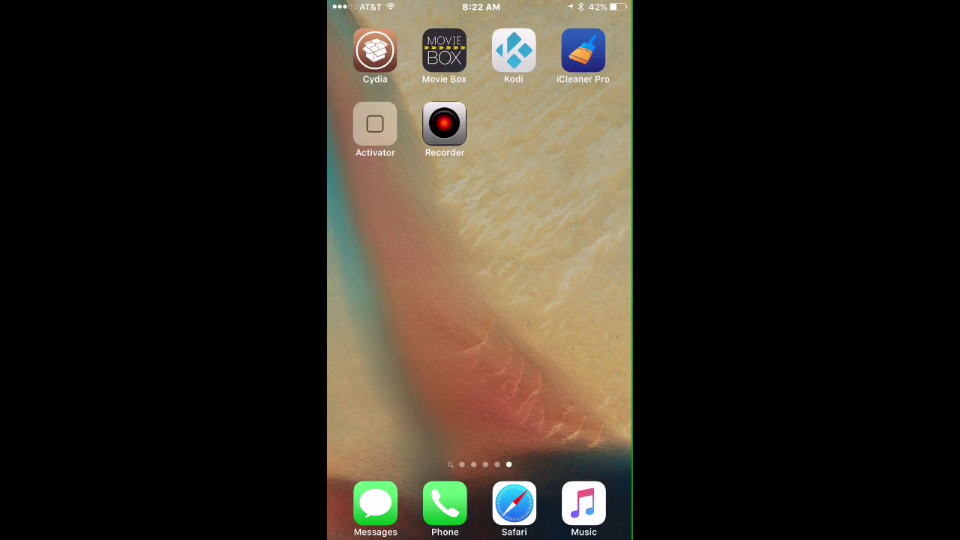
drag(396, 275, 570, 275)
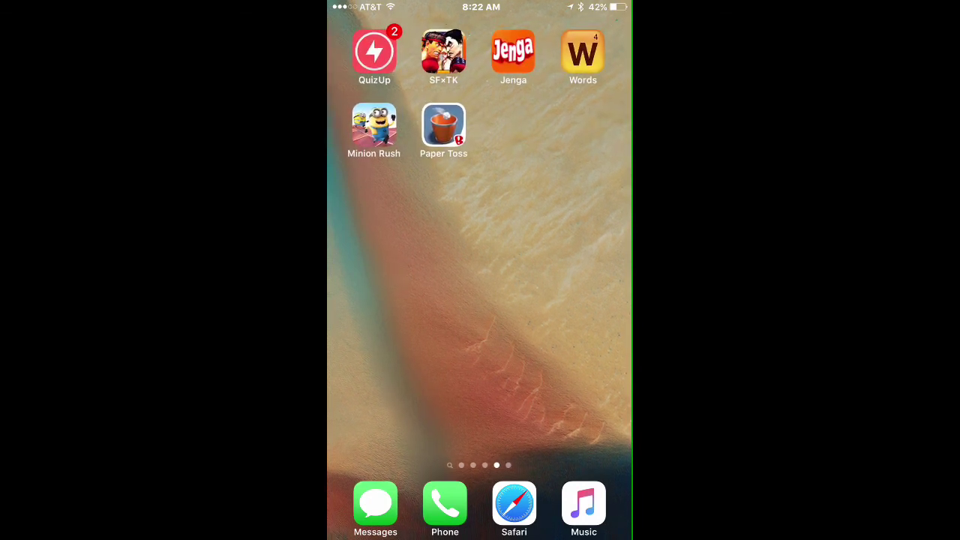